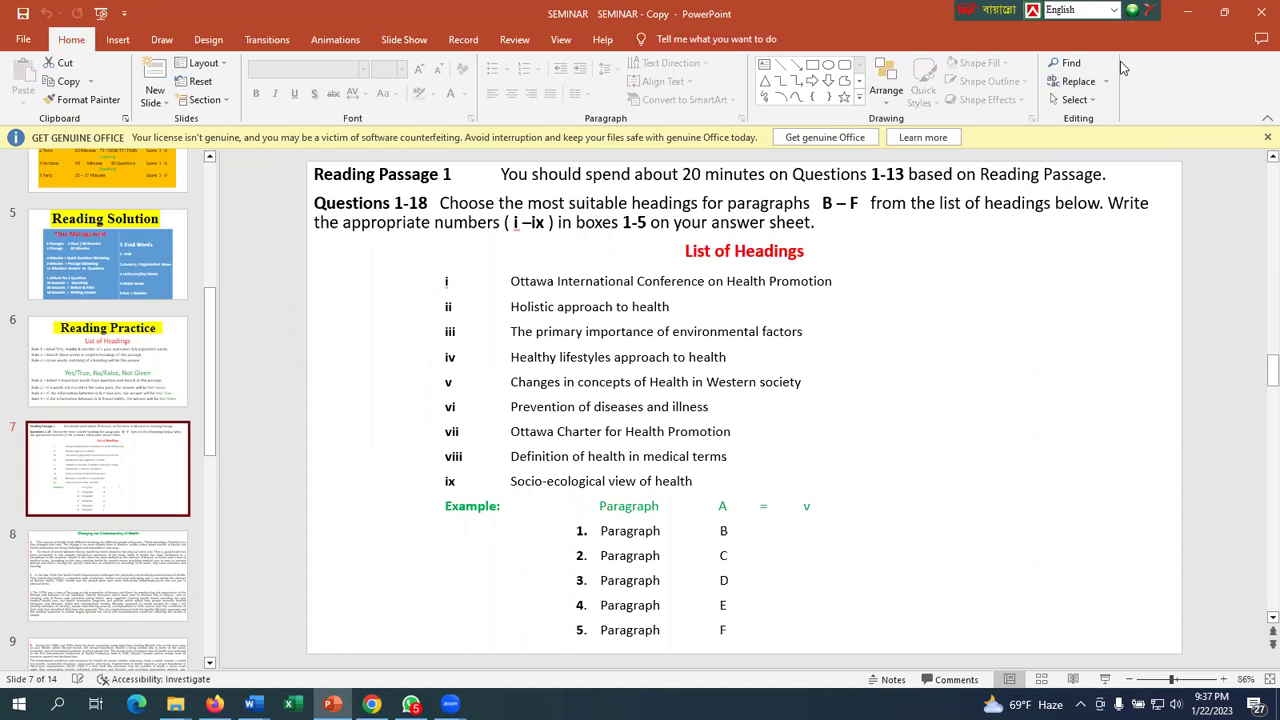
Switch to File Explorer and open the Word document IELTS Reading Research 1 to 15 from the teacher's IELTS folder within Documents
click(1189, 15)
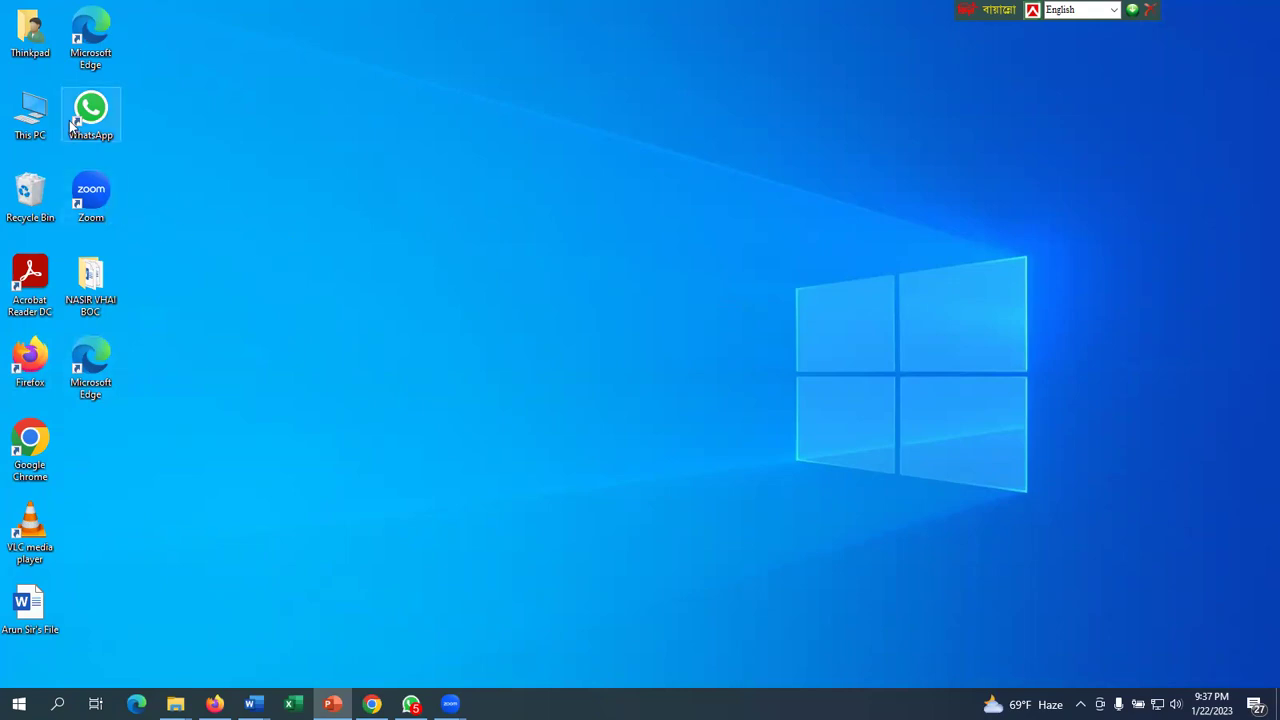
double_click(30, 118)
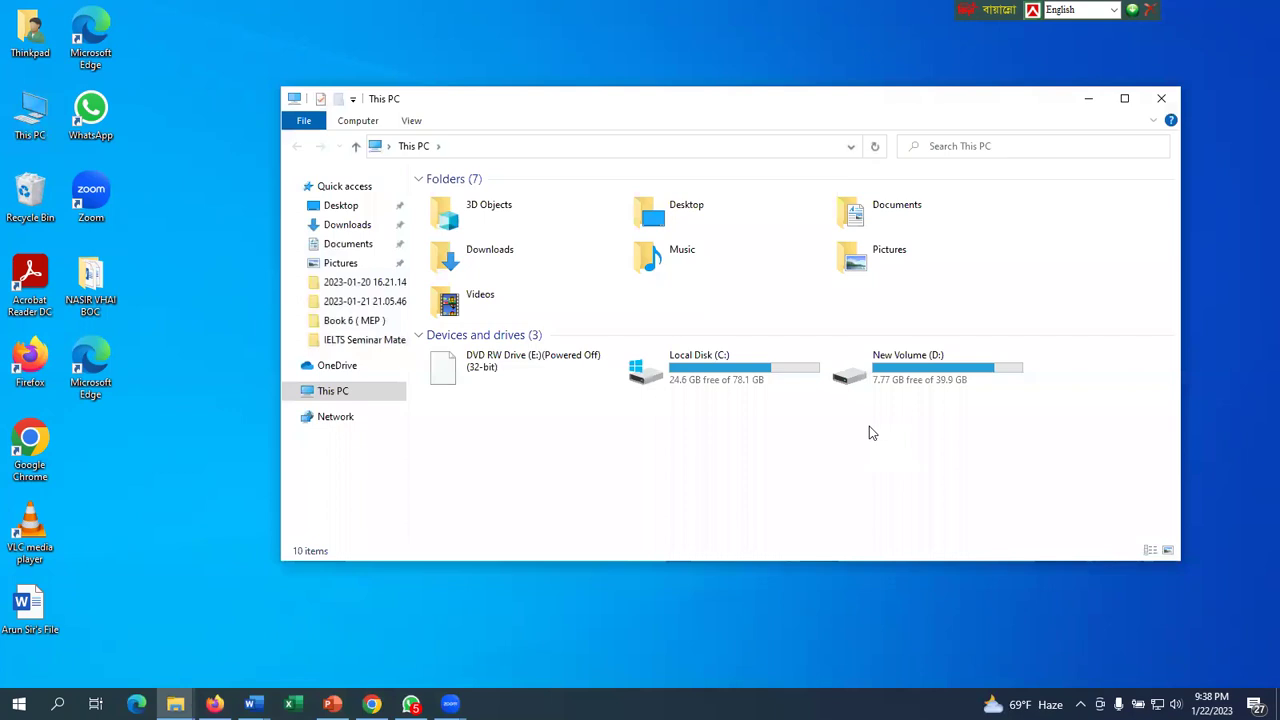
click(369, 248)
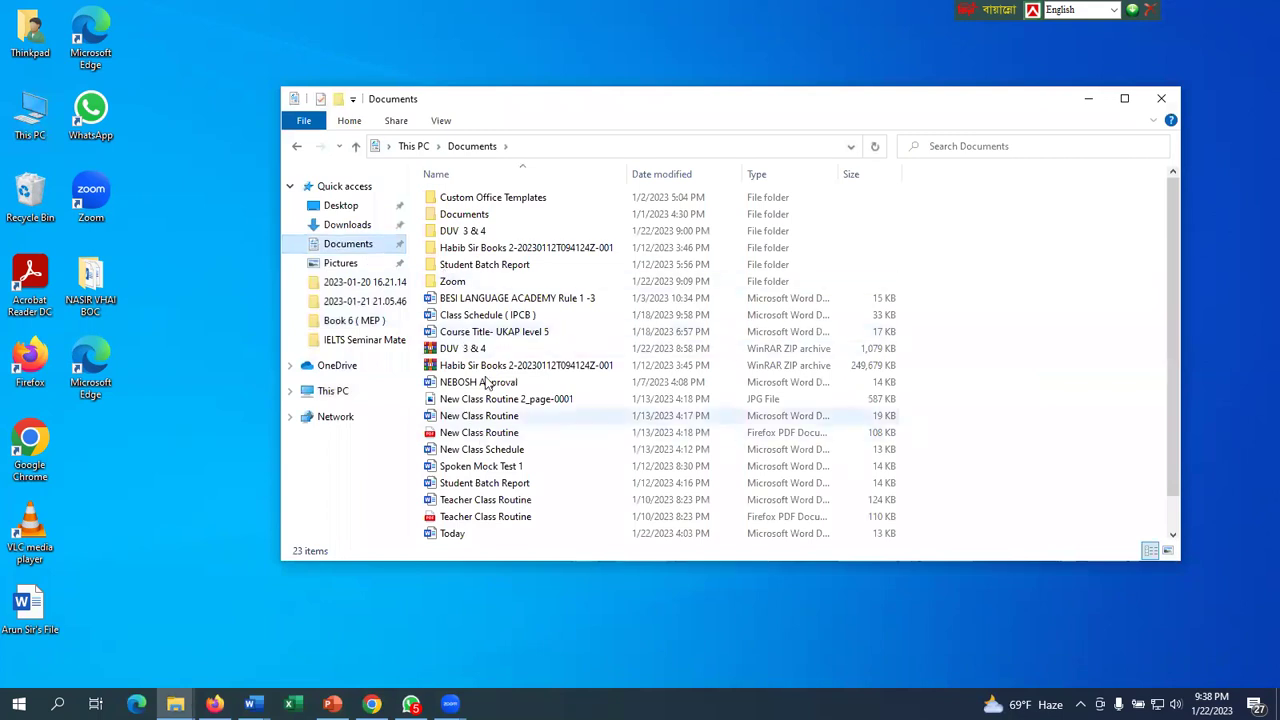
double_click(482, 218)
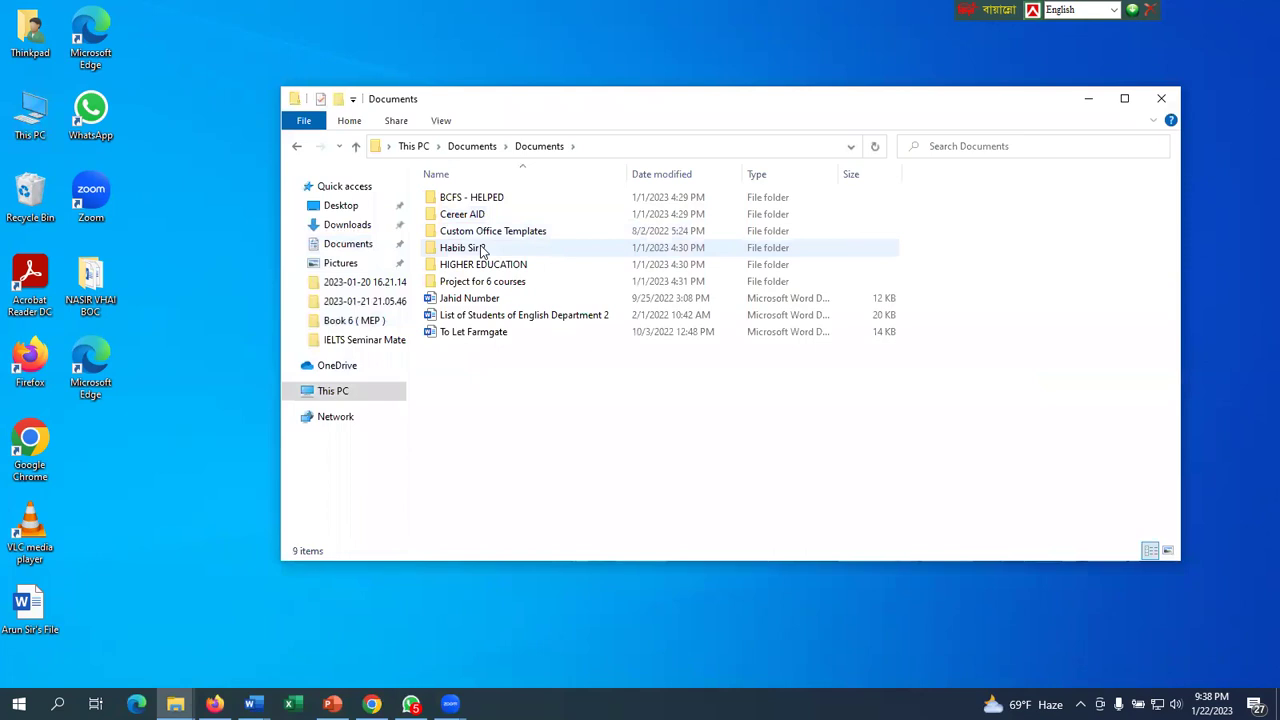
double_click(482, 250)
double_click(488, 265)
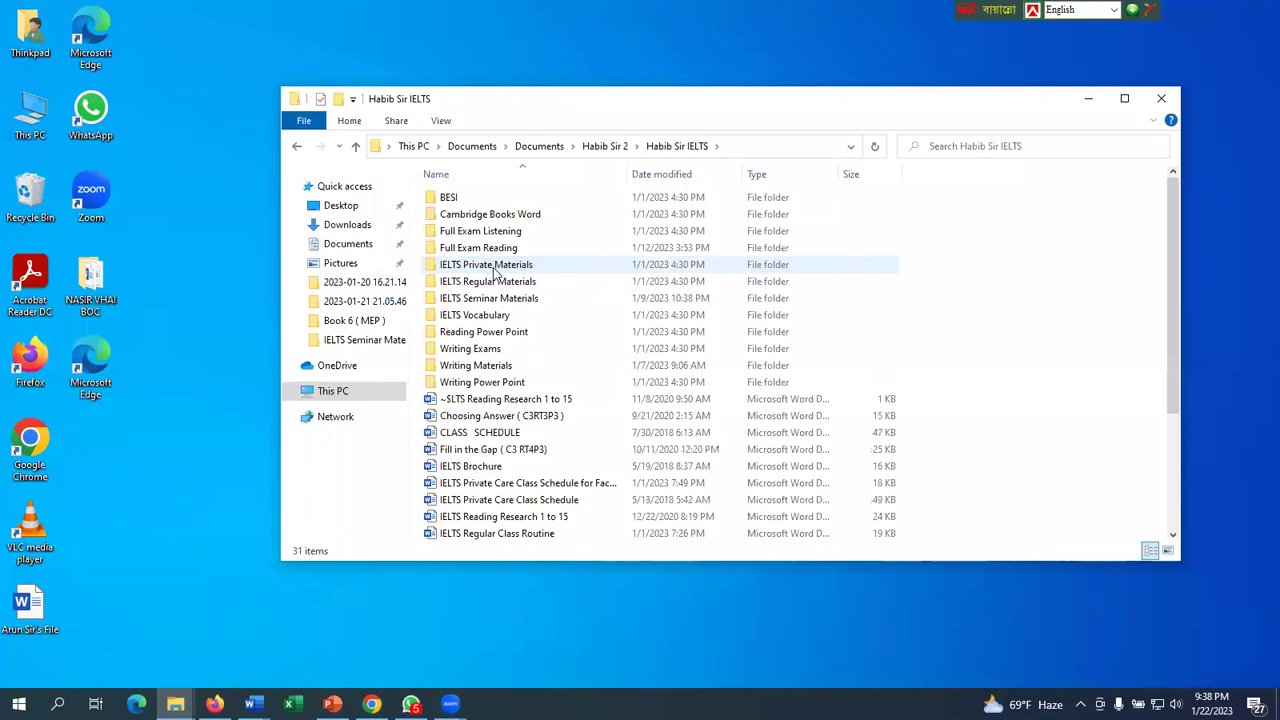
scroll(505, 340, down, 4)
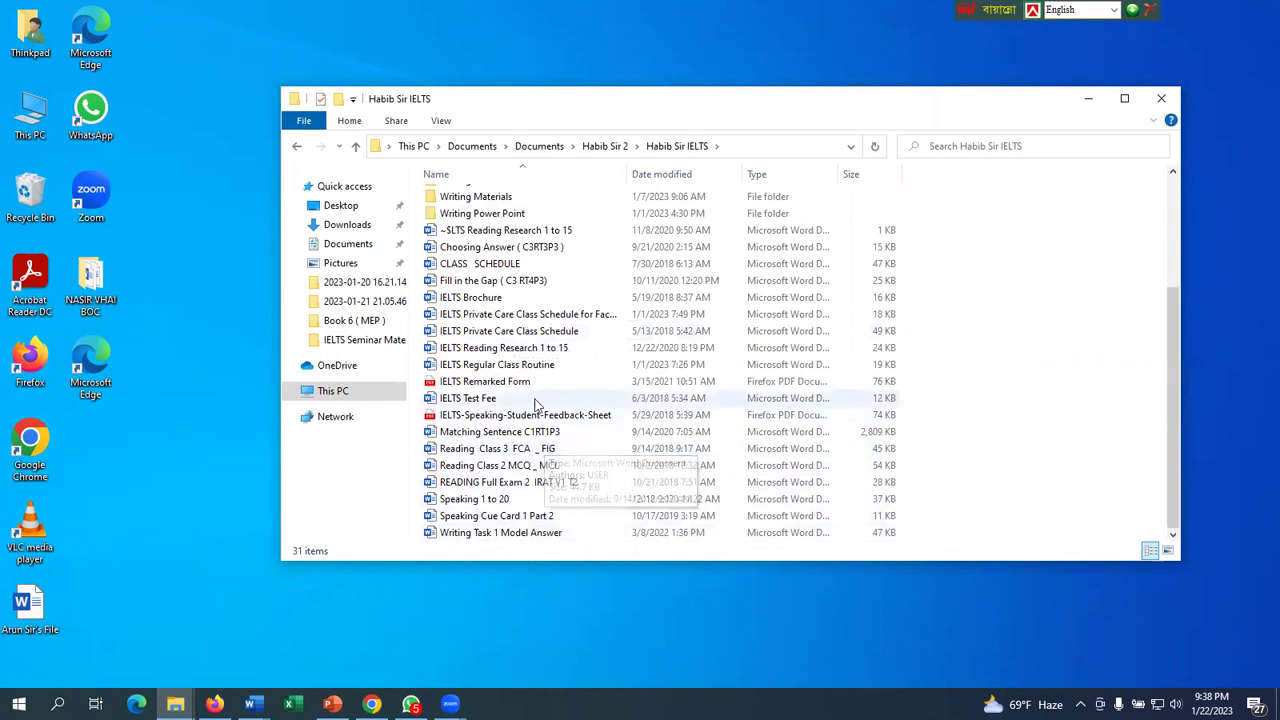
double_click(544, 350)
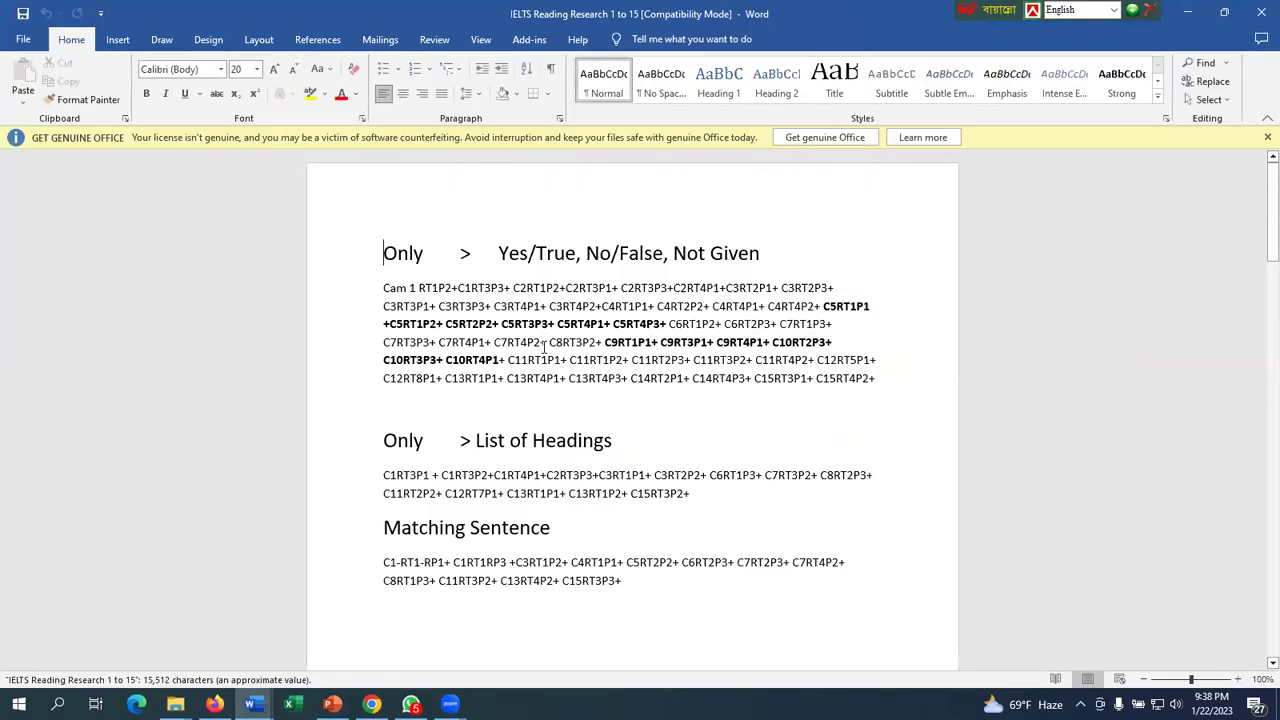
Copy the "Only > List of Headings" heading together with its passage codes, C1RT3P1 through C15RT3P2
scroll(545, 345, down, 1)
drag(396, 362, 751, 434)
right_click(577, 405)
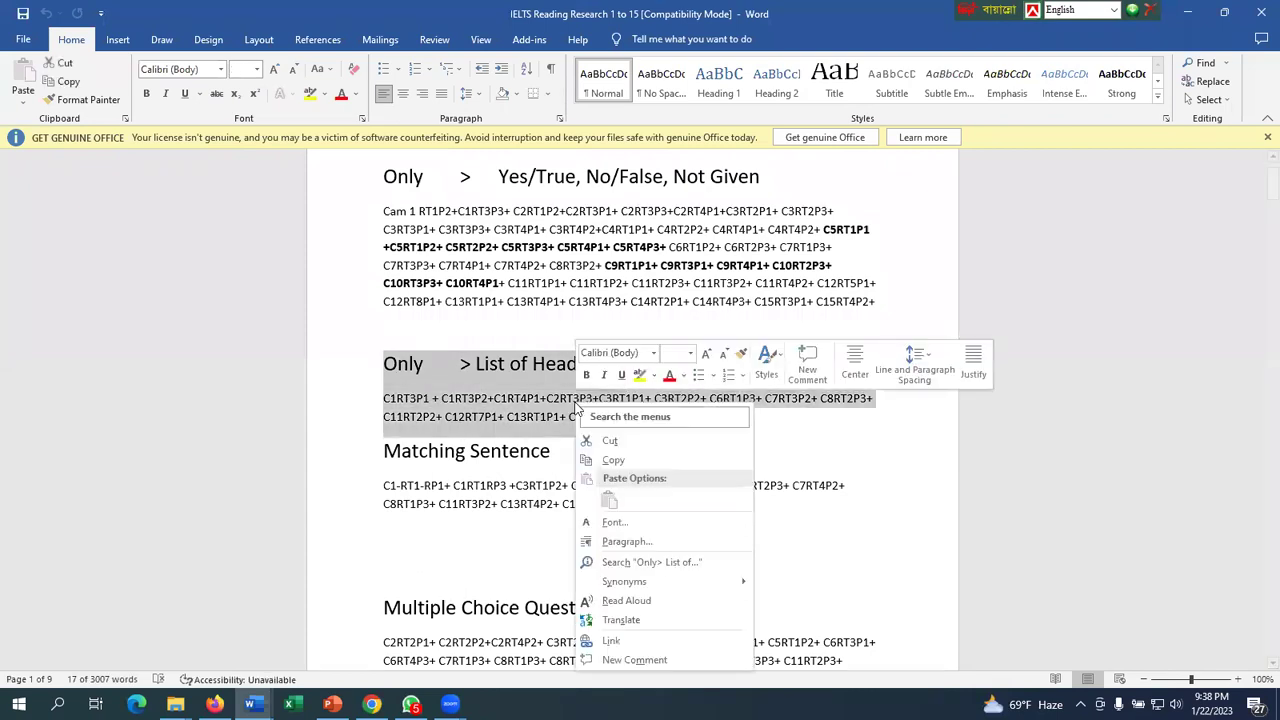
click(606, 460)
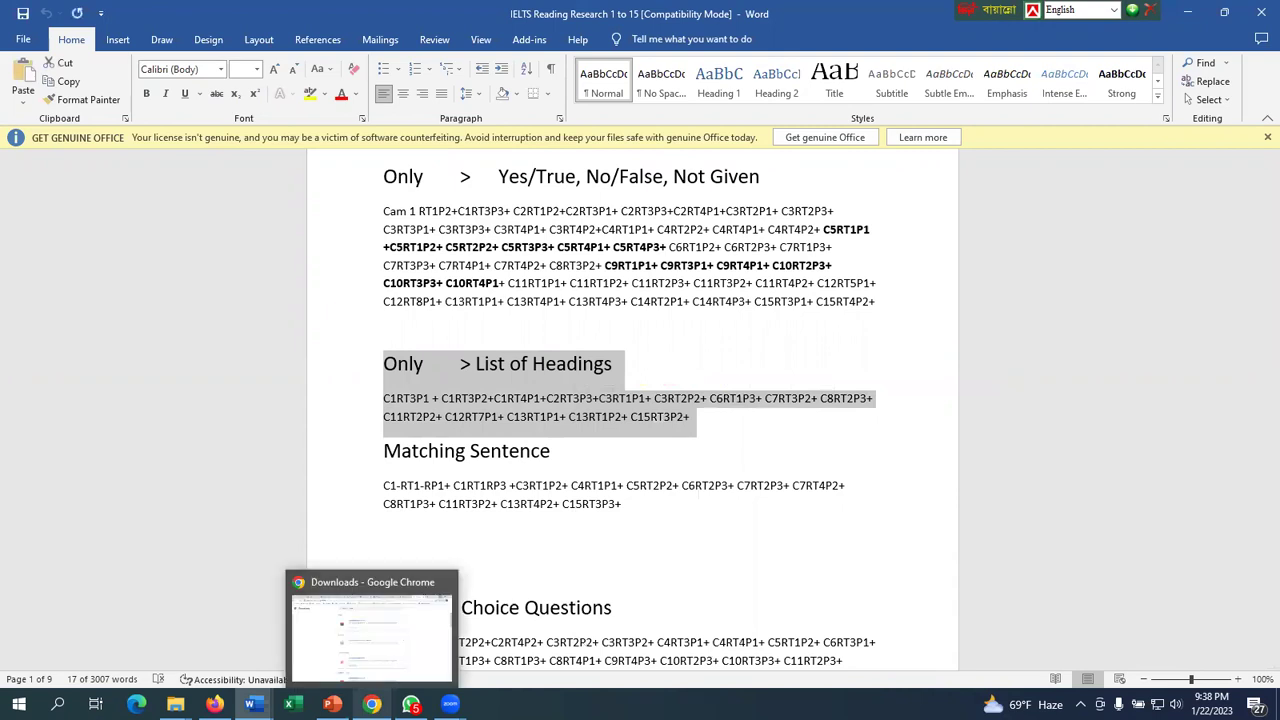
Switch to WhatsApp and send the copied List of Headings text to the IPC 9PM01012023 group
click(410, 704)
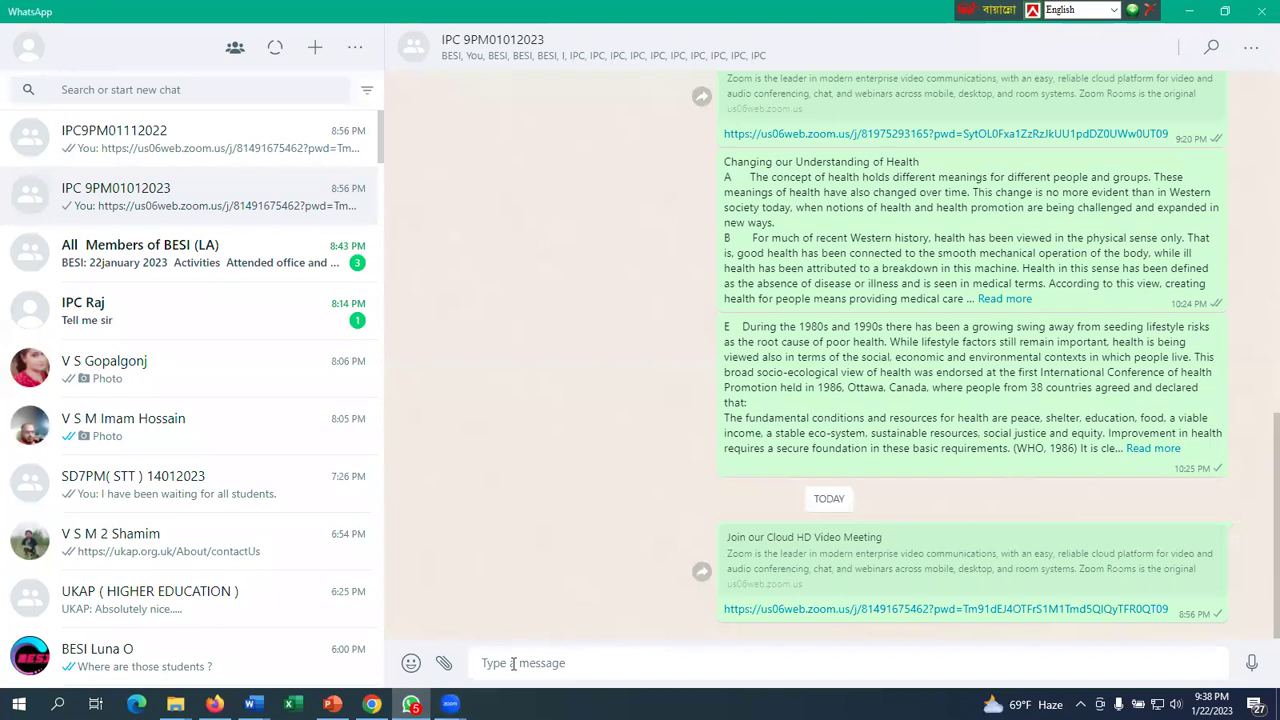
right_click(513, 663)
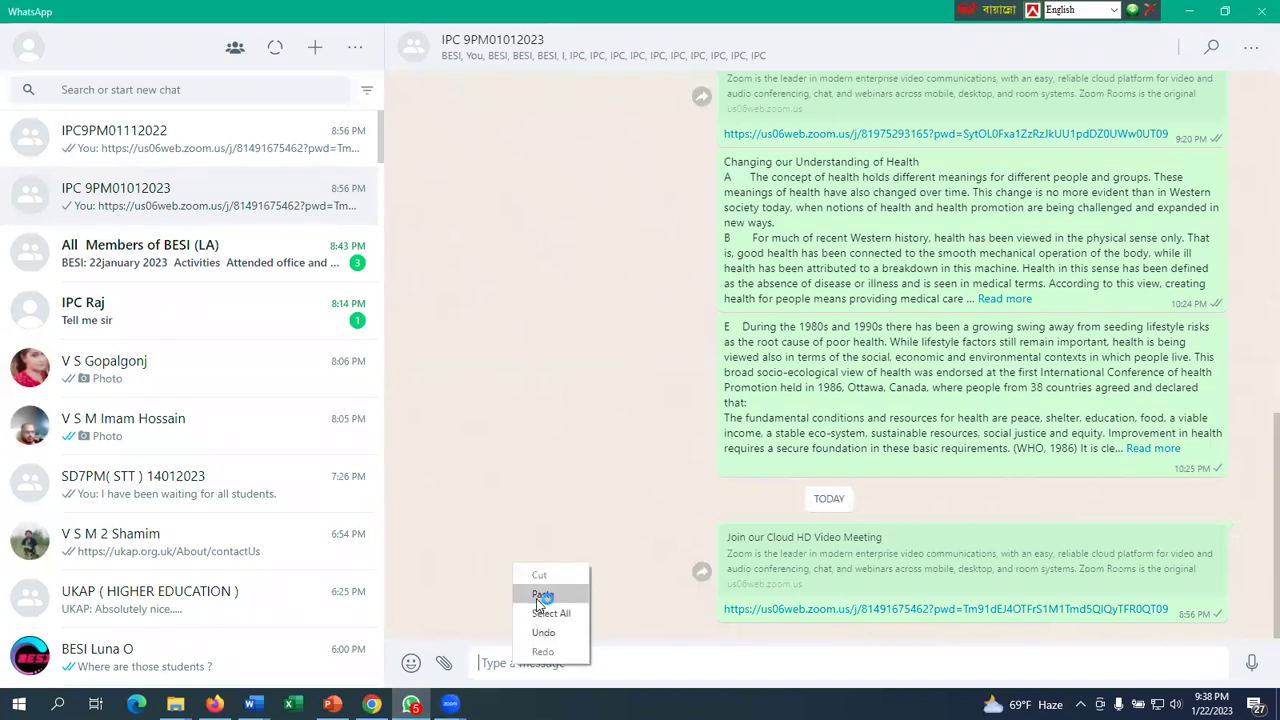
click(542, 595)
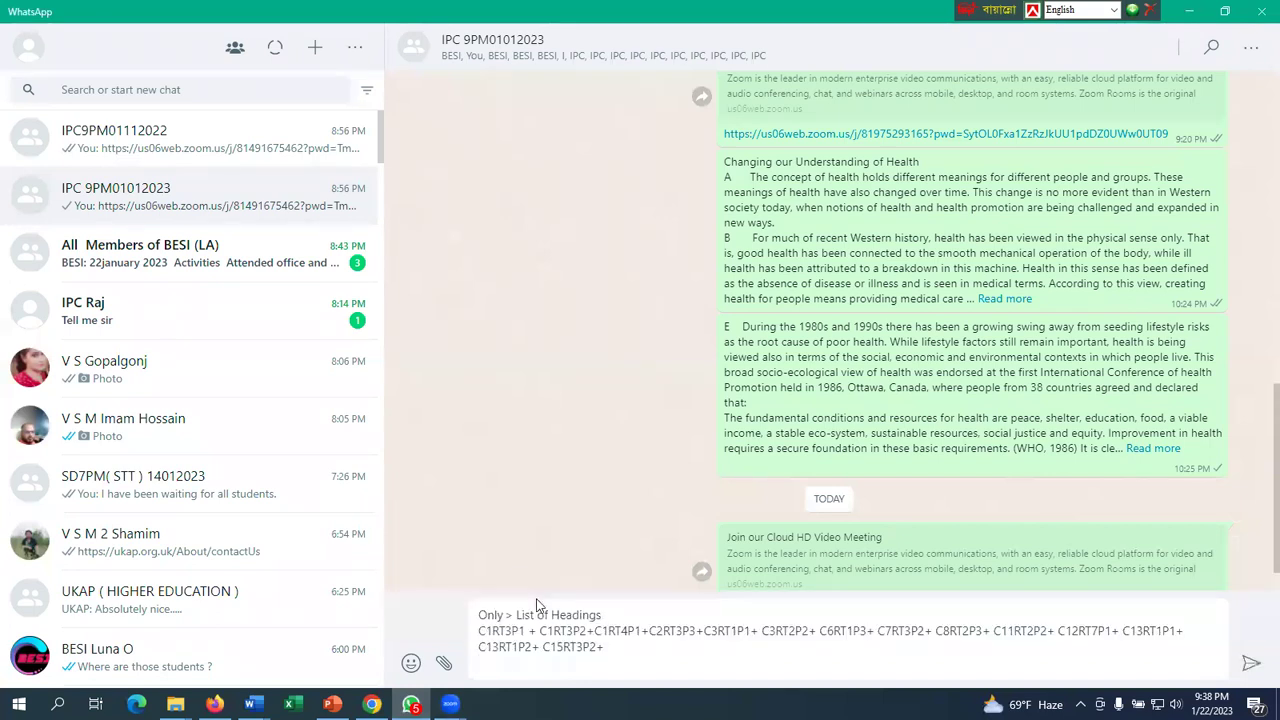
key(Return)
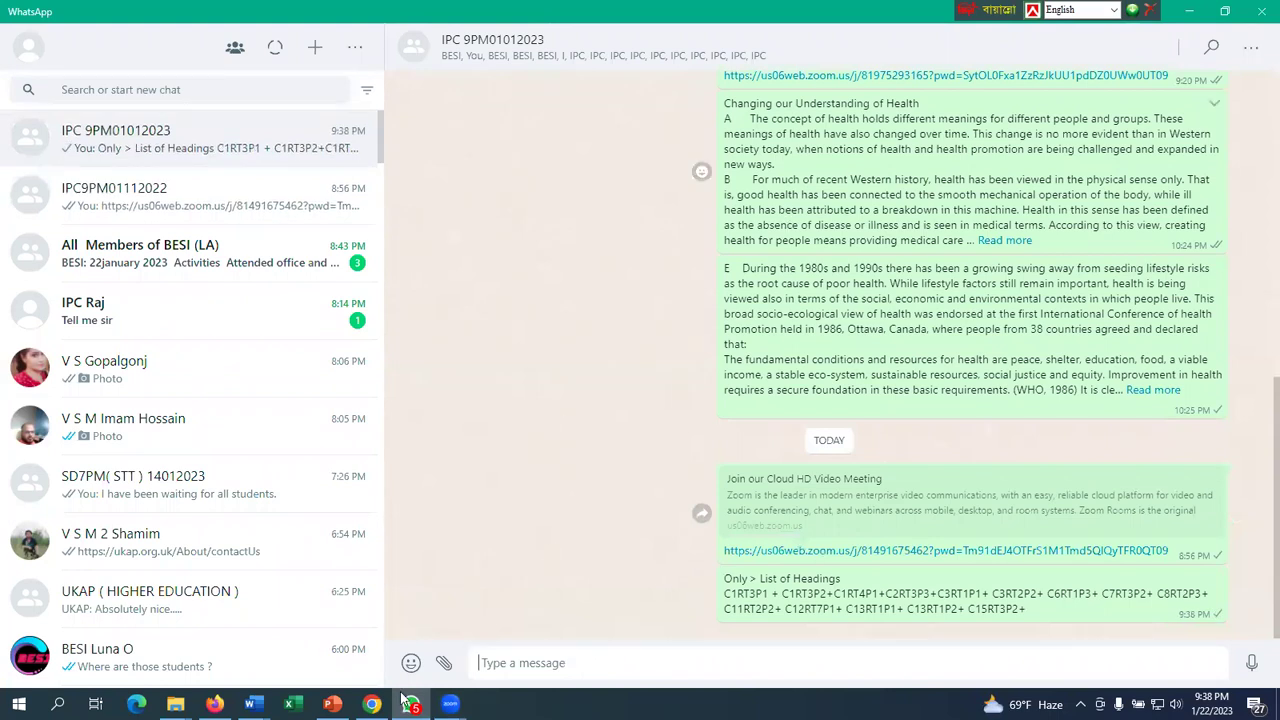
Return to the IELTS Reading Research 1 to 15 document in Word and deselect the List of Headings section
click(254, 706)
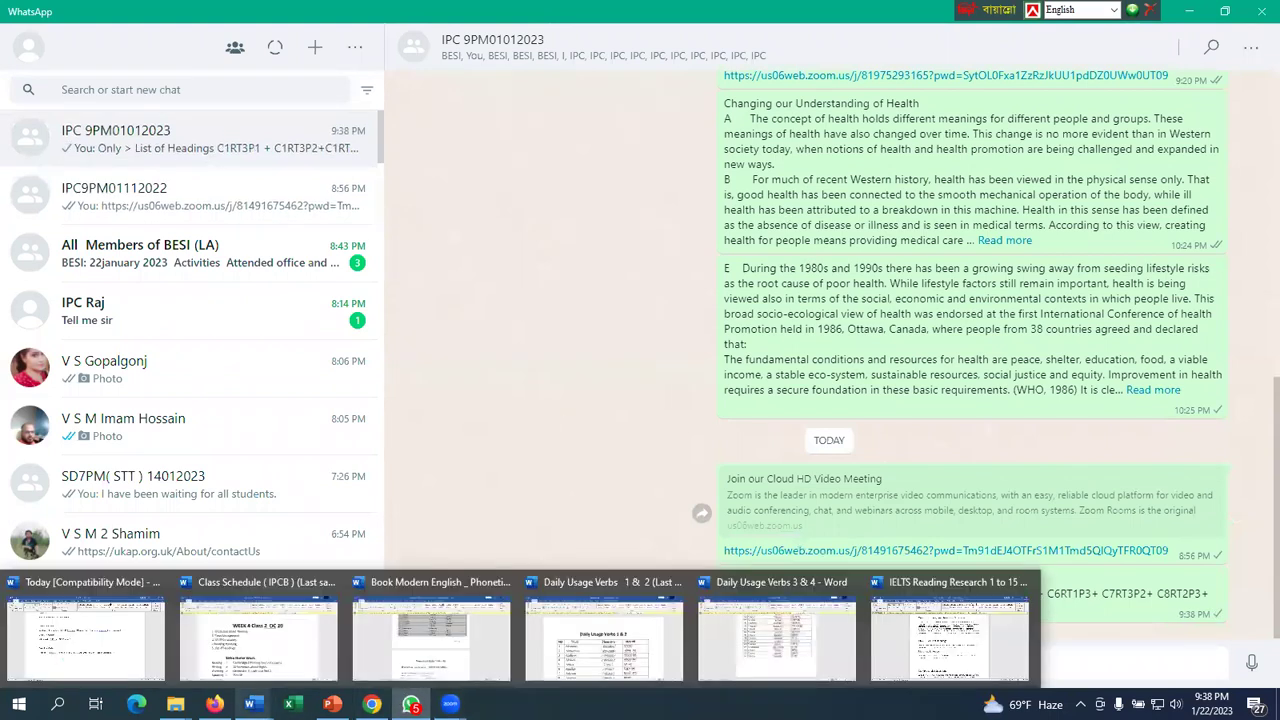
click(976, 624)
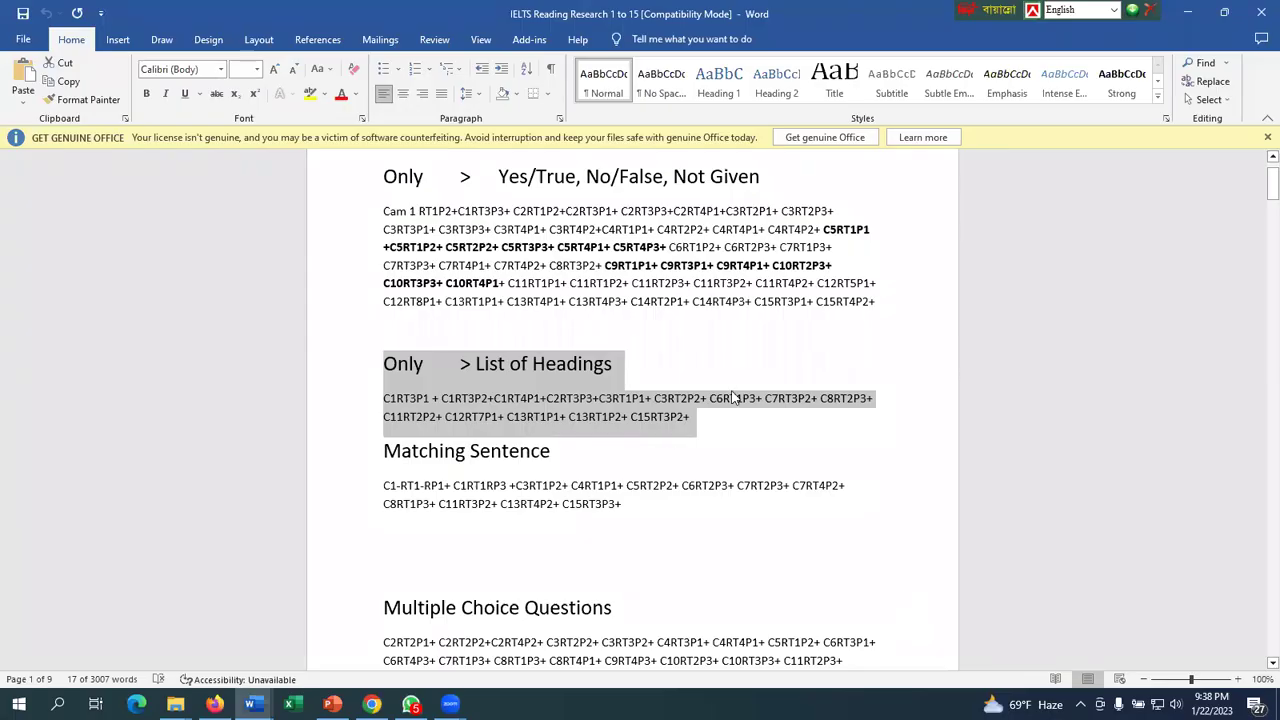
click(765, 360)
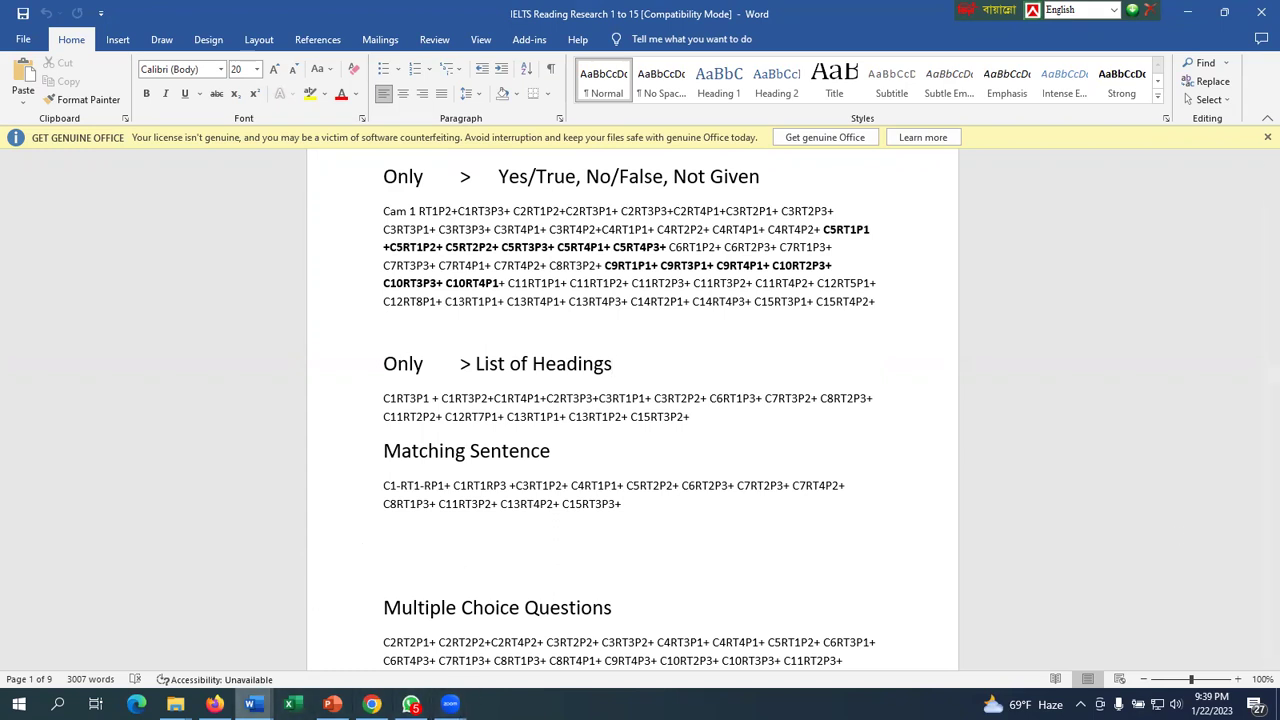
Switch to WhatsApp and send the image Daily Usage Verbs 3 & 4.docx_page-0001 from Documents' DUV 3 & 4 folder to the IPC 9PM01012023 group
mouse_move(252, 703)
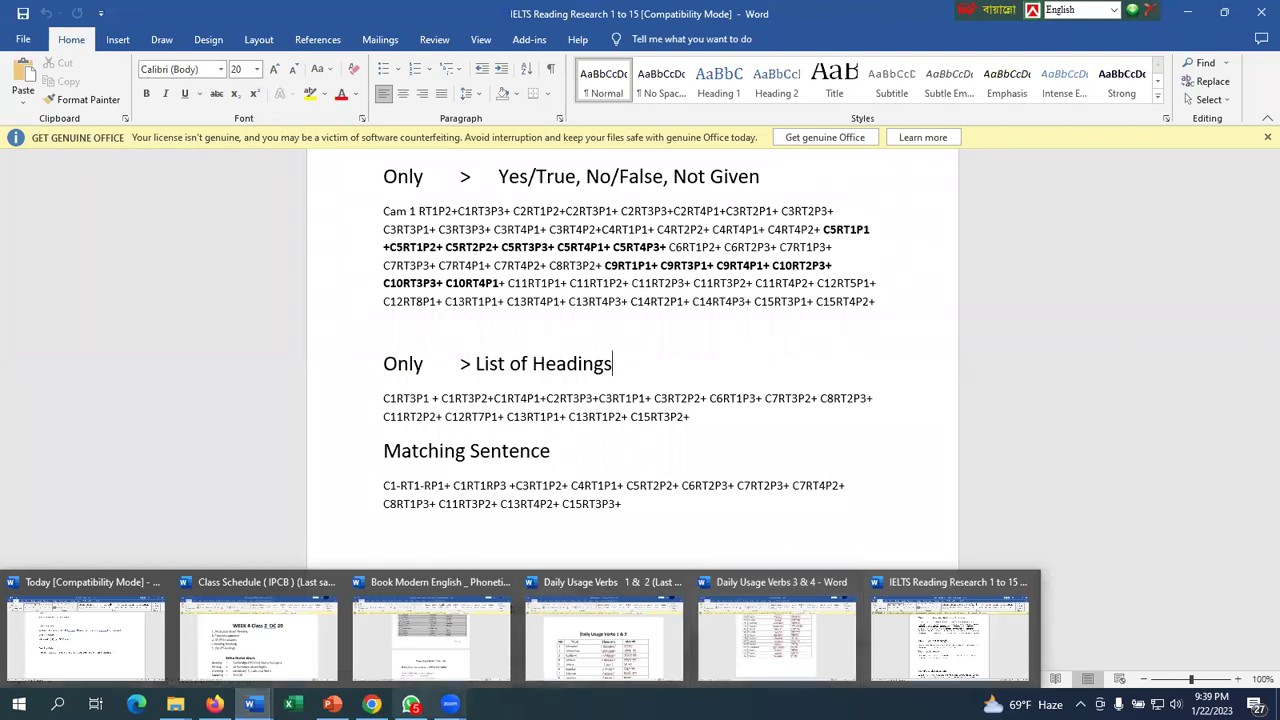
mouse_move(411, 704)
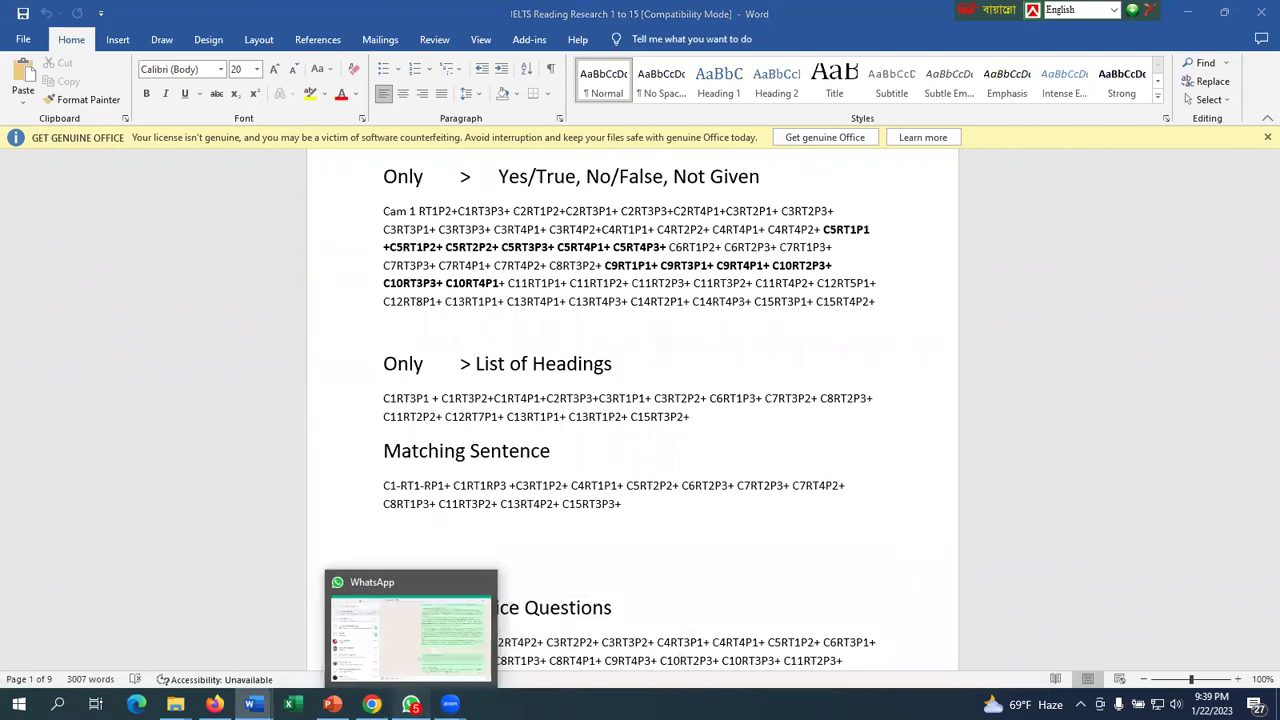
click(411, 704)
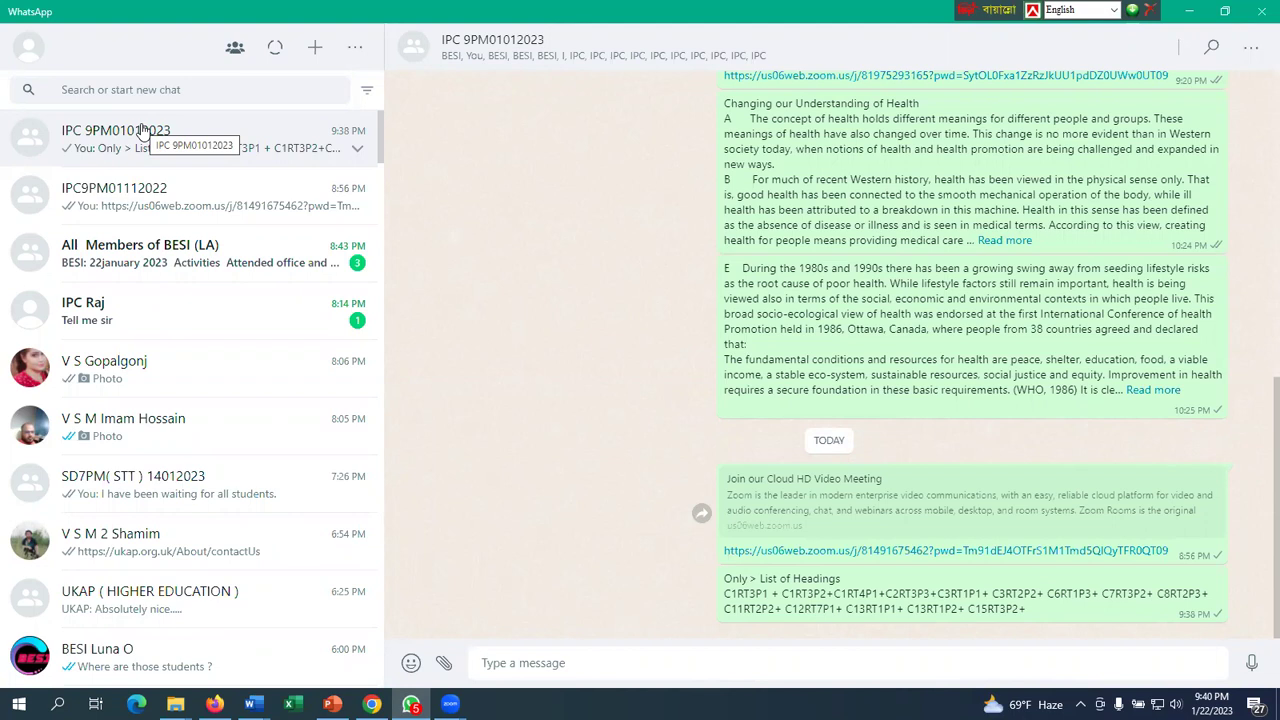
click(446, 666)
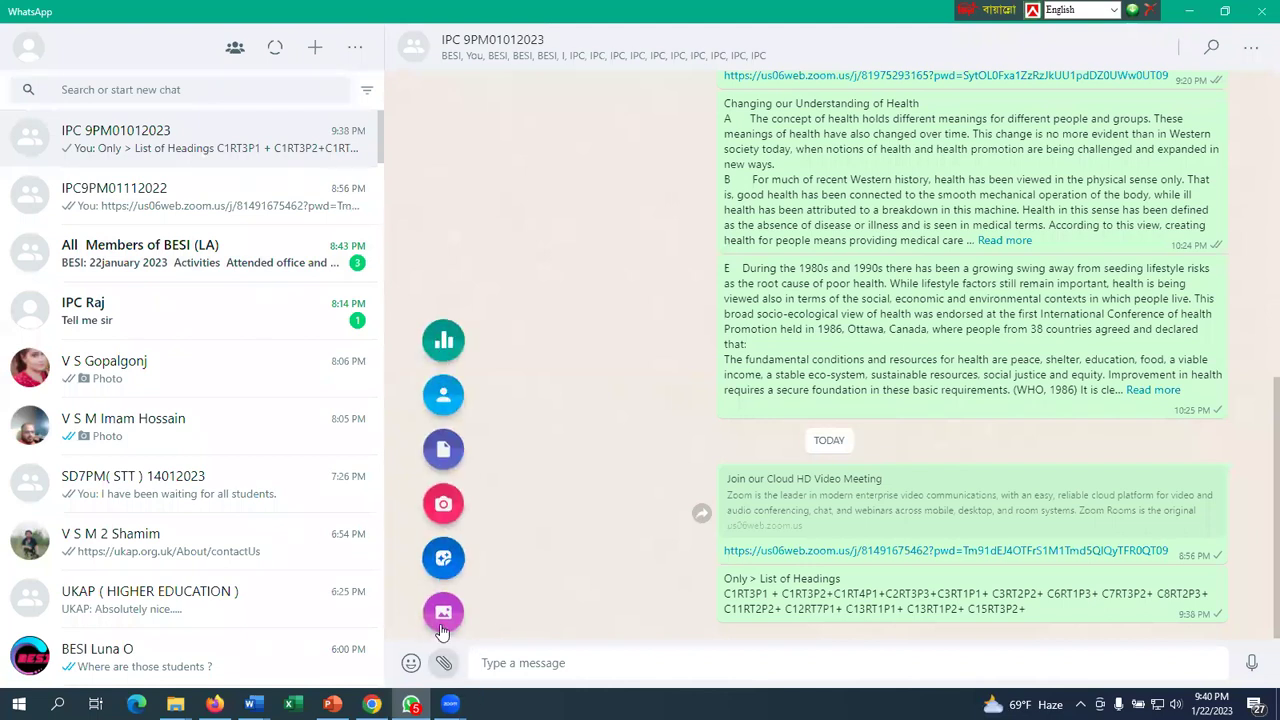
click(446, 614)
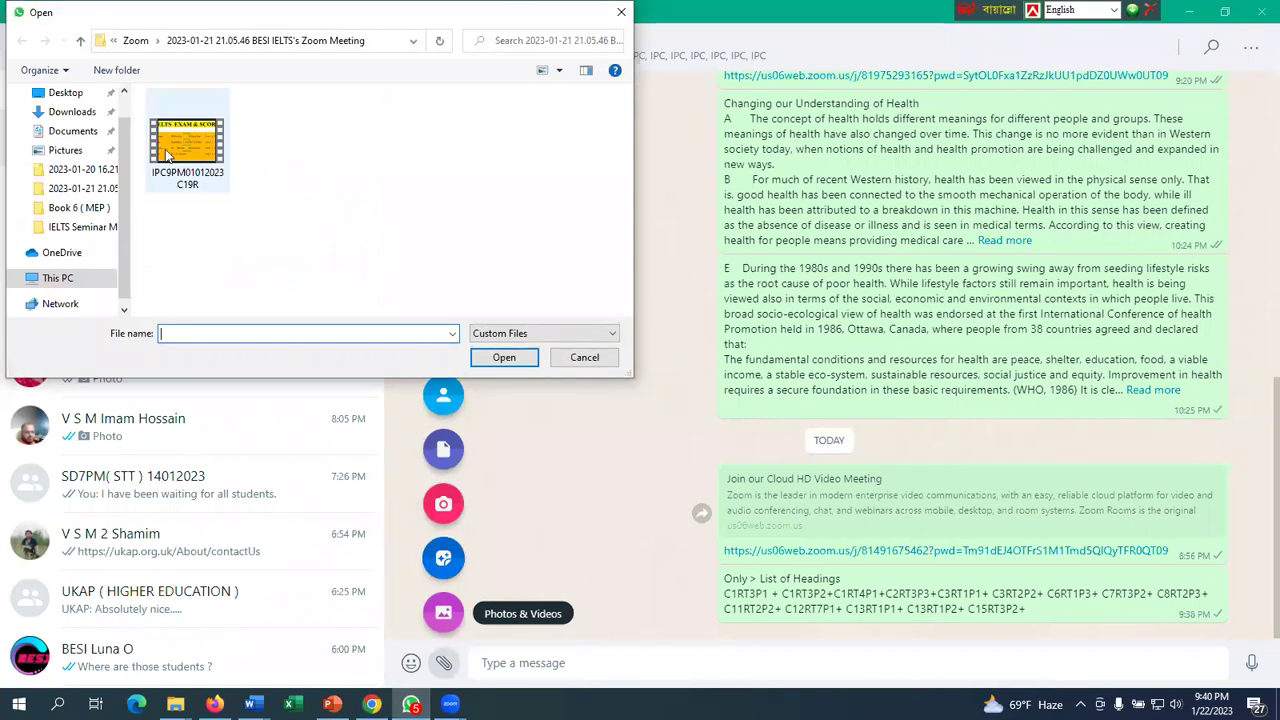
click(71, 132)
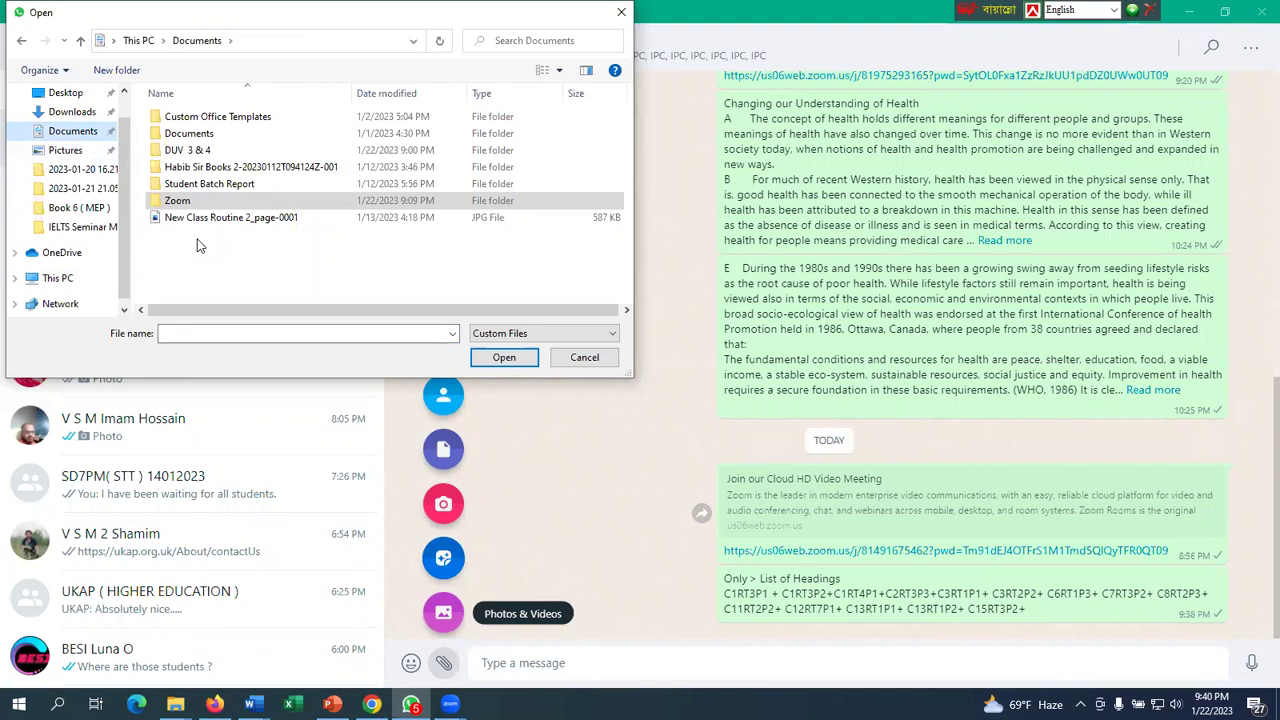
double_click(195, 150)
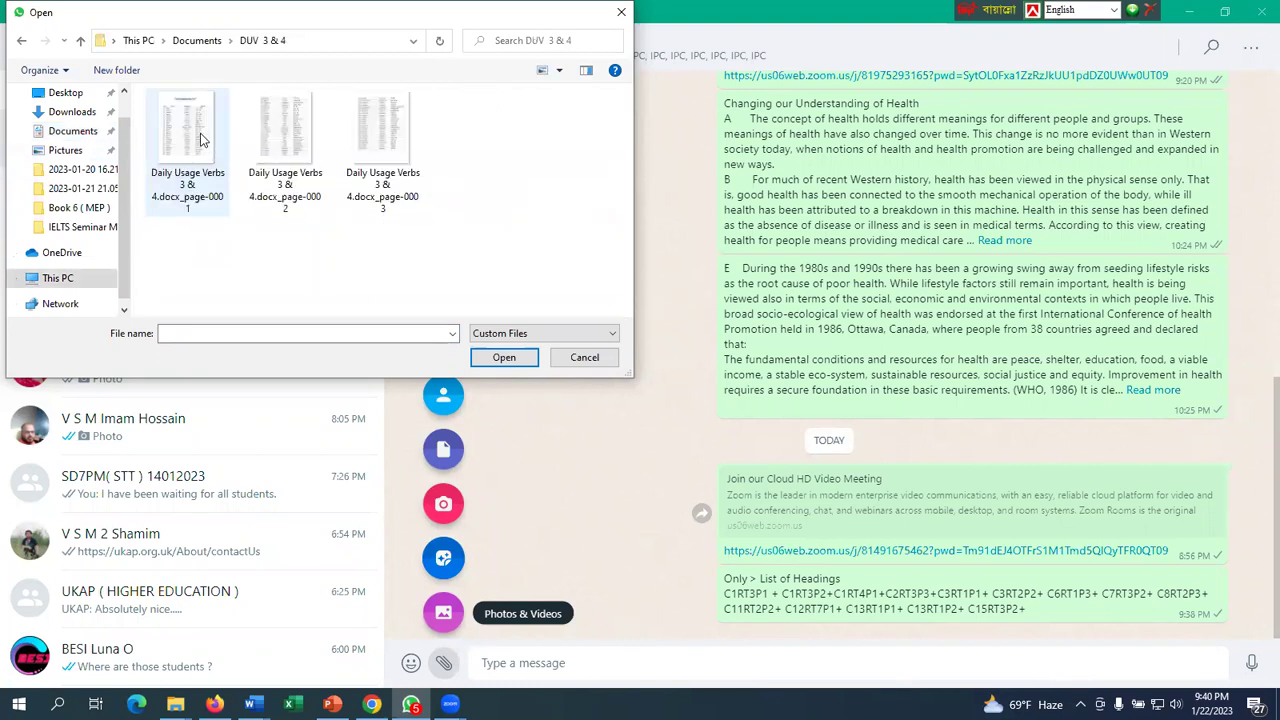
click(200, 139)
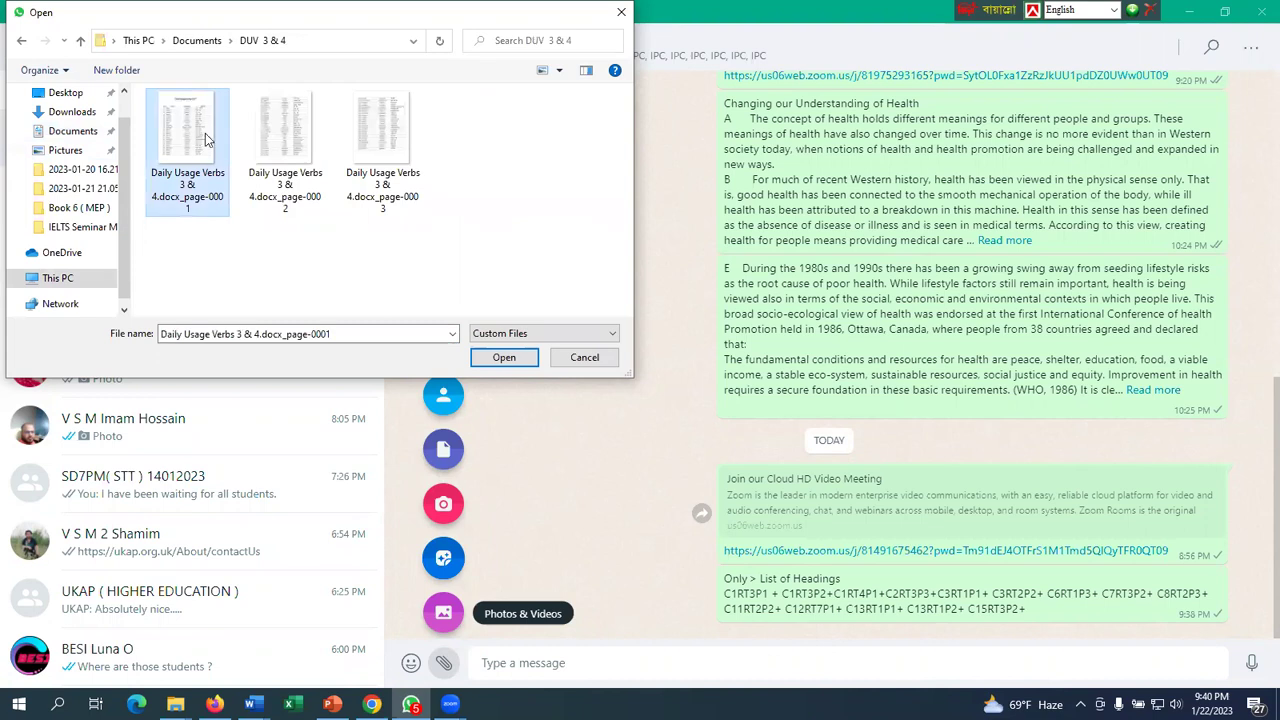
click(504, 358)
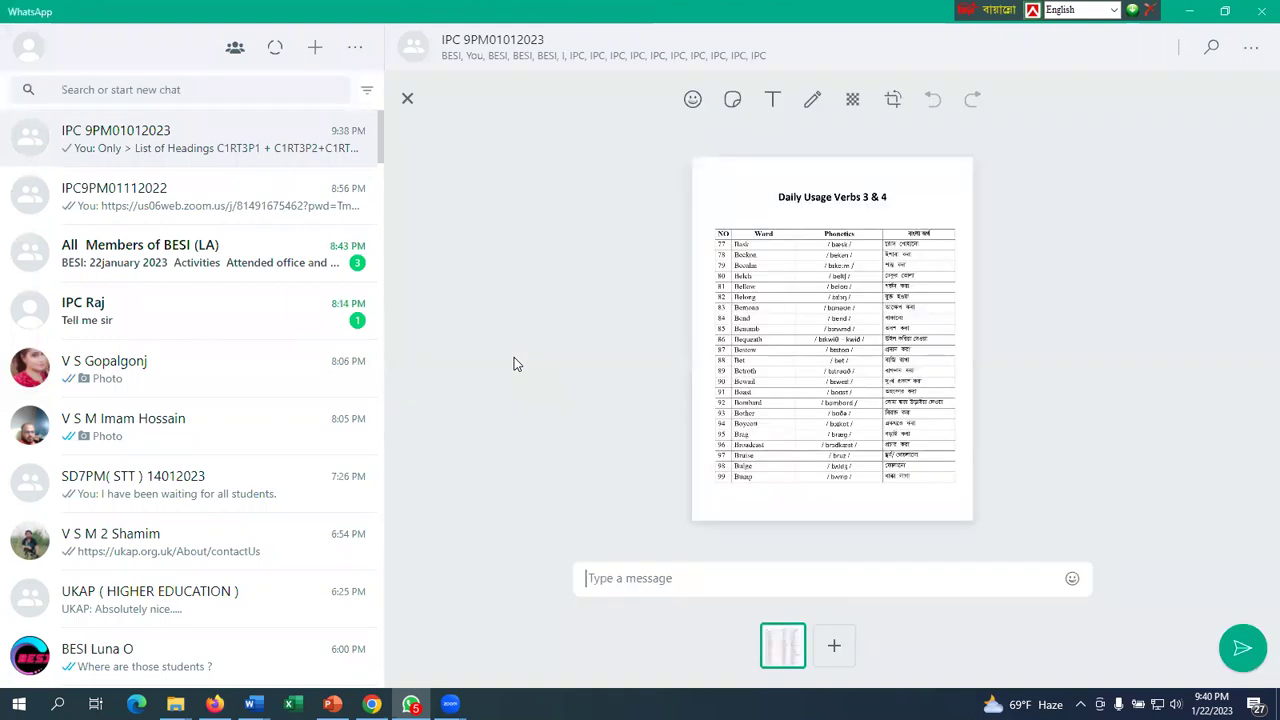
key(Return)
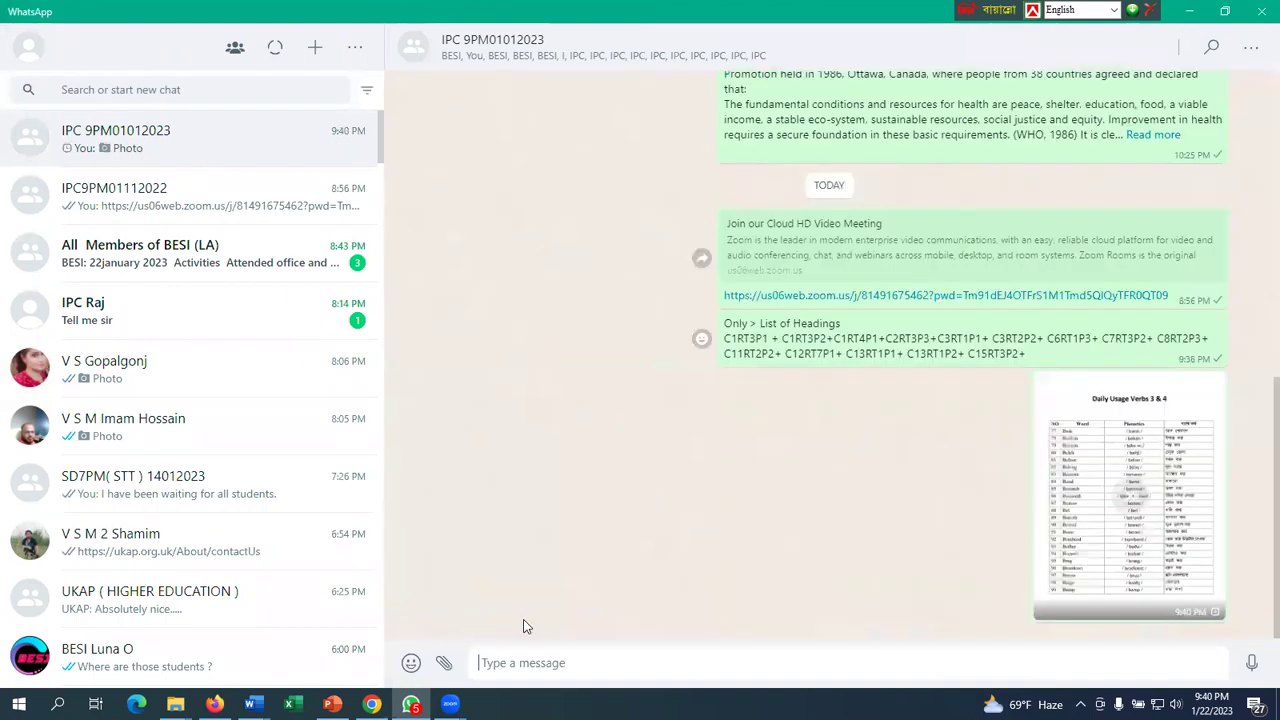
Send the image Daily Usage Verbs 3 & 4.docx_page-0002 to the same group as a photo
click(445, 667)
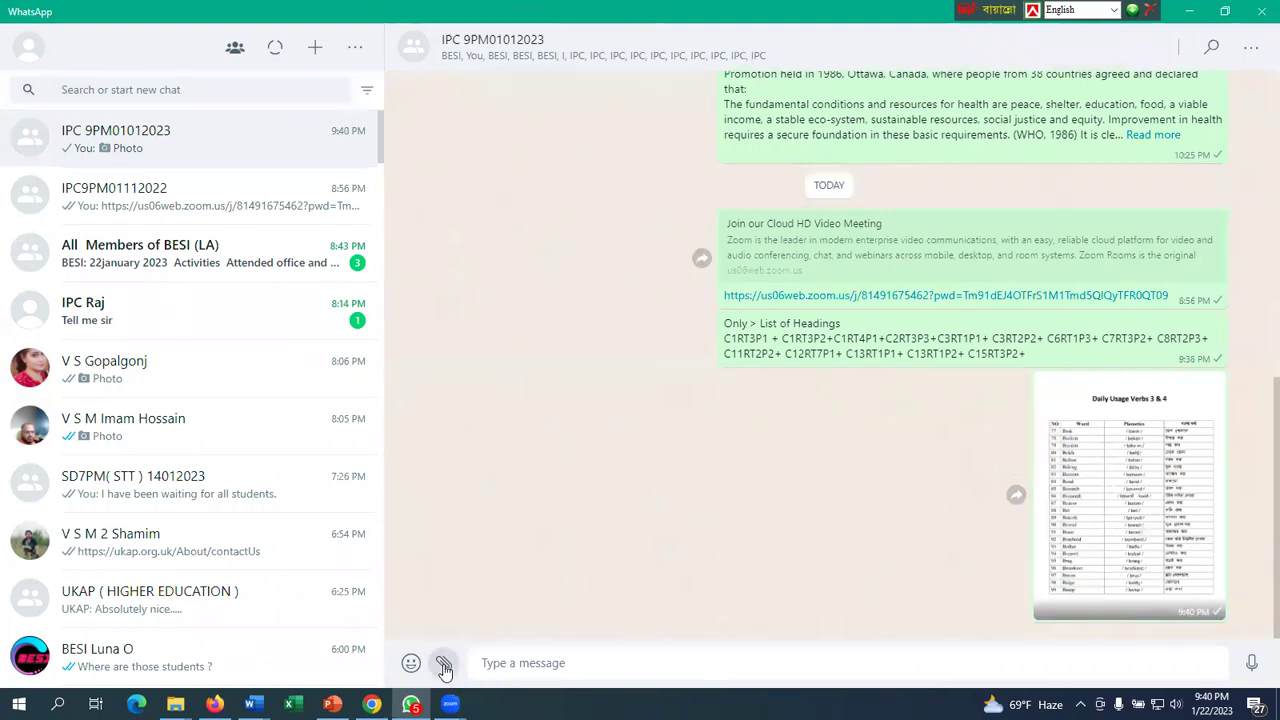
click(452, 621)
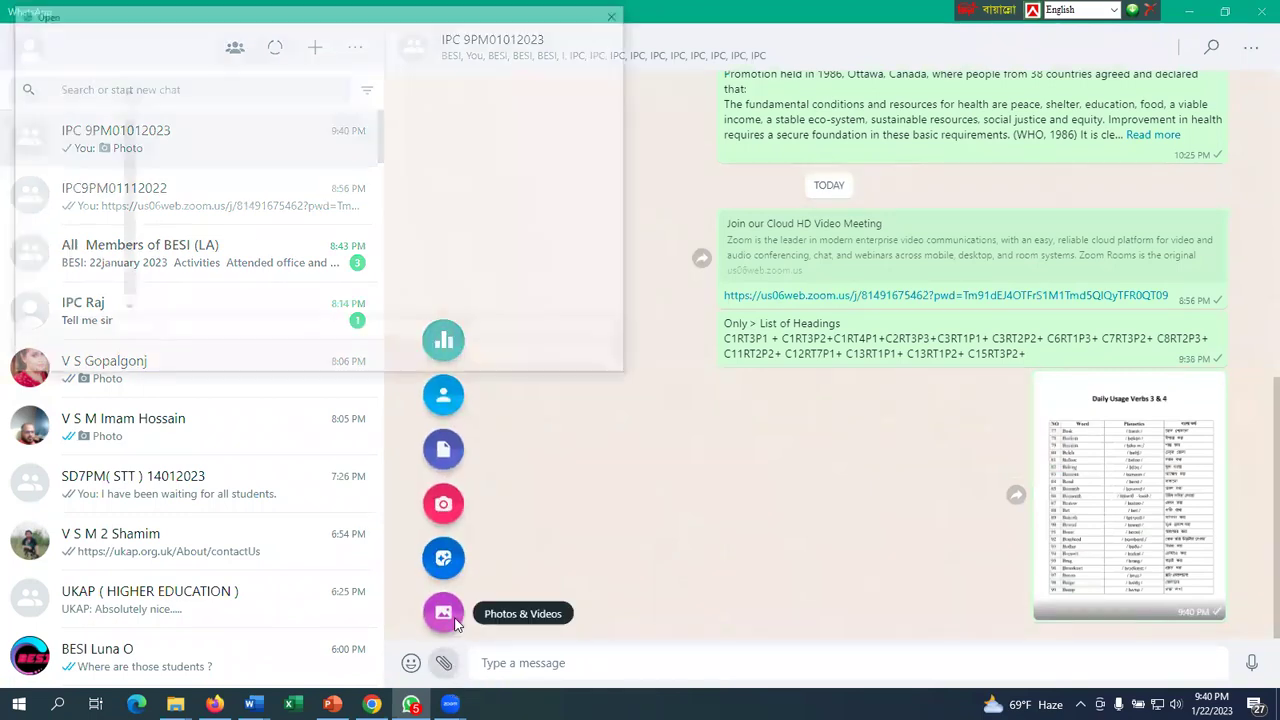
click(287, 150)
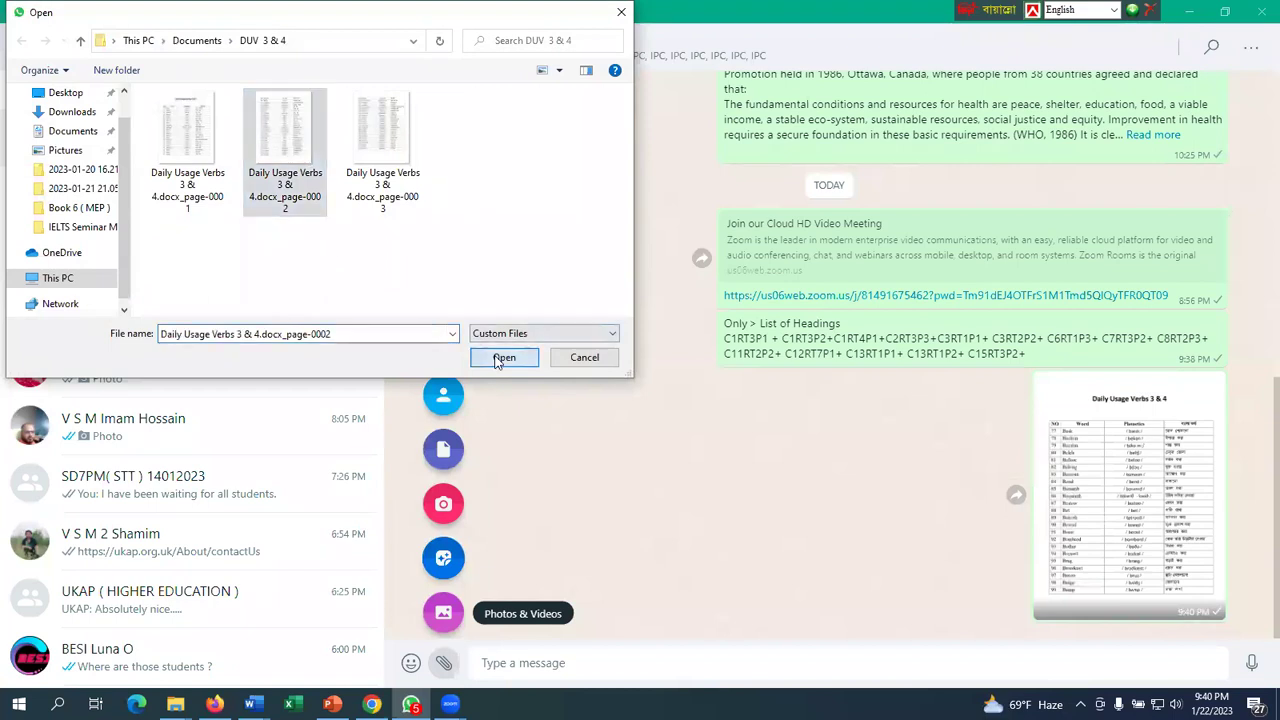
click(500, 358)
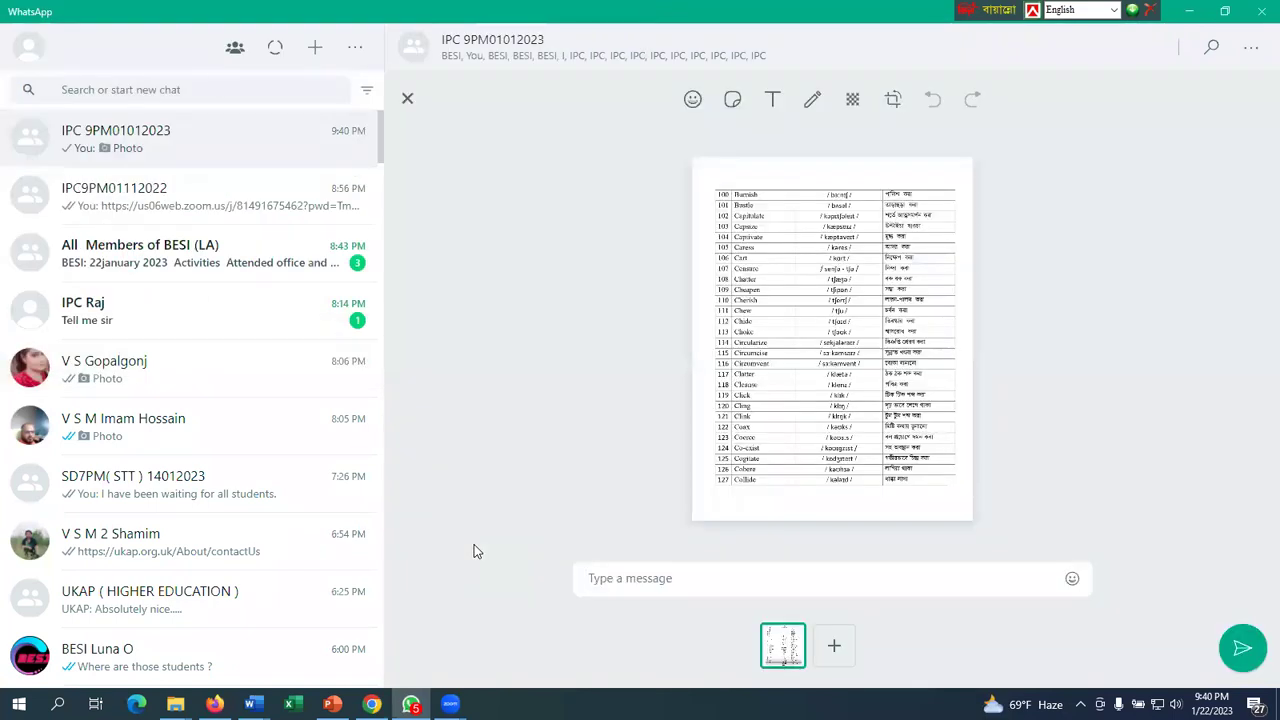
key(Return)
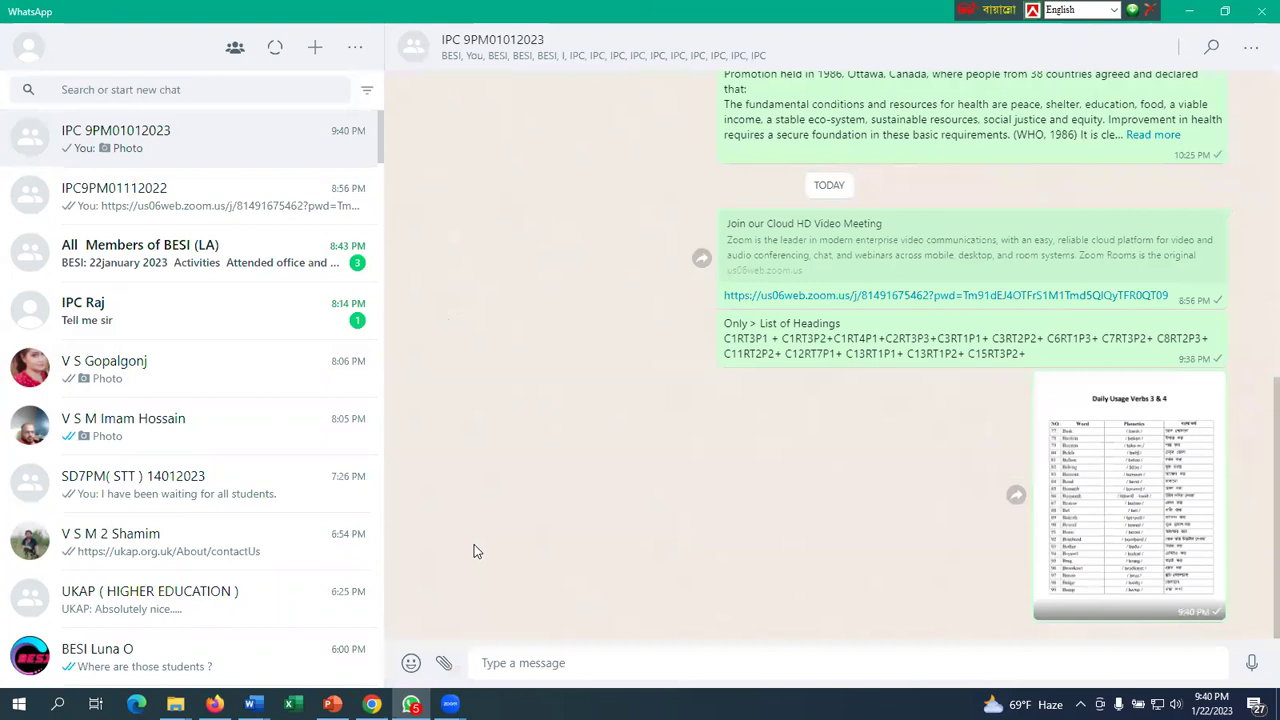
Send the image Daily Usage Verbs 3 & 4.docx_page-0003 to the same group as a photo
click(445, 666)
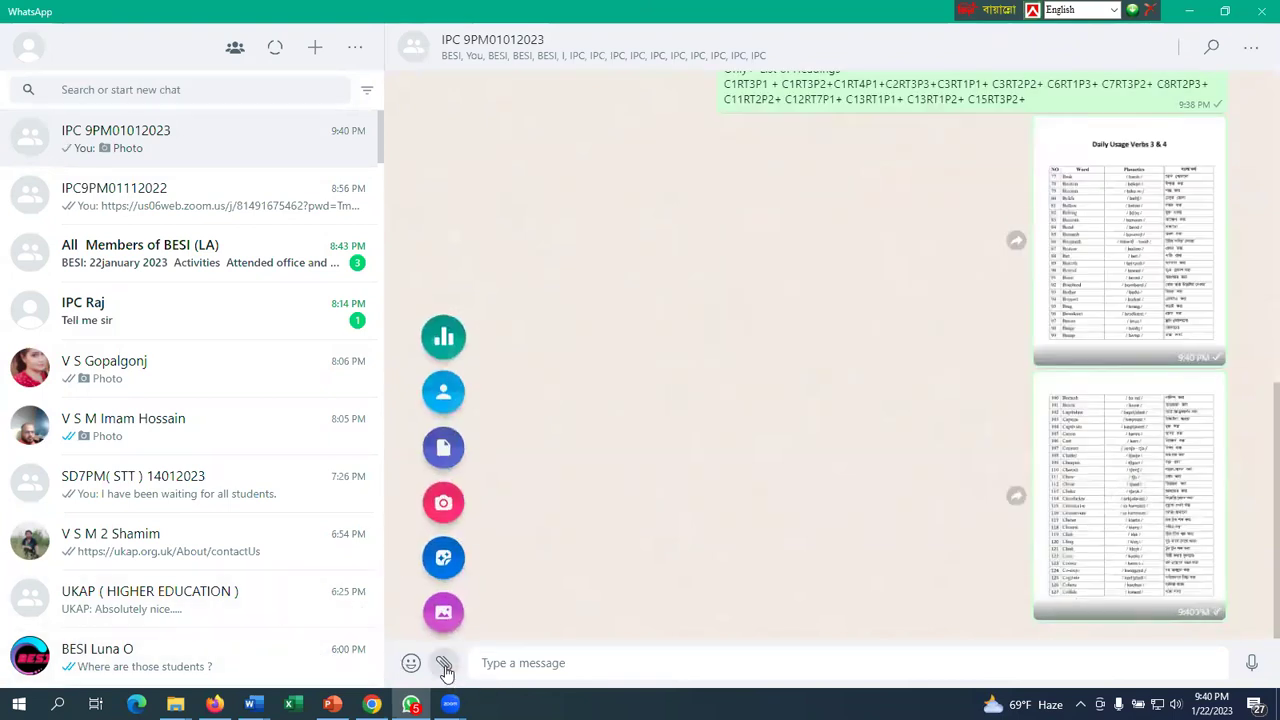
click(440, 620)
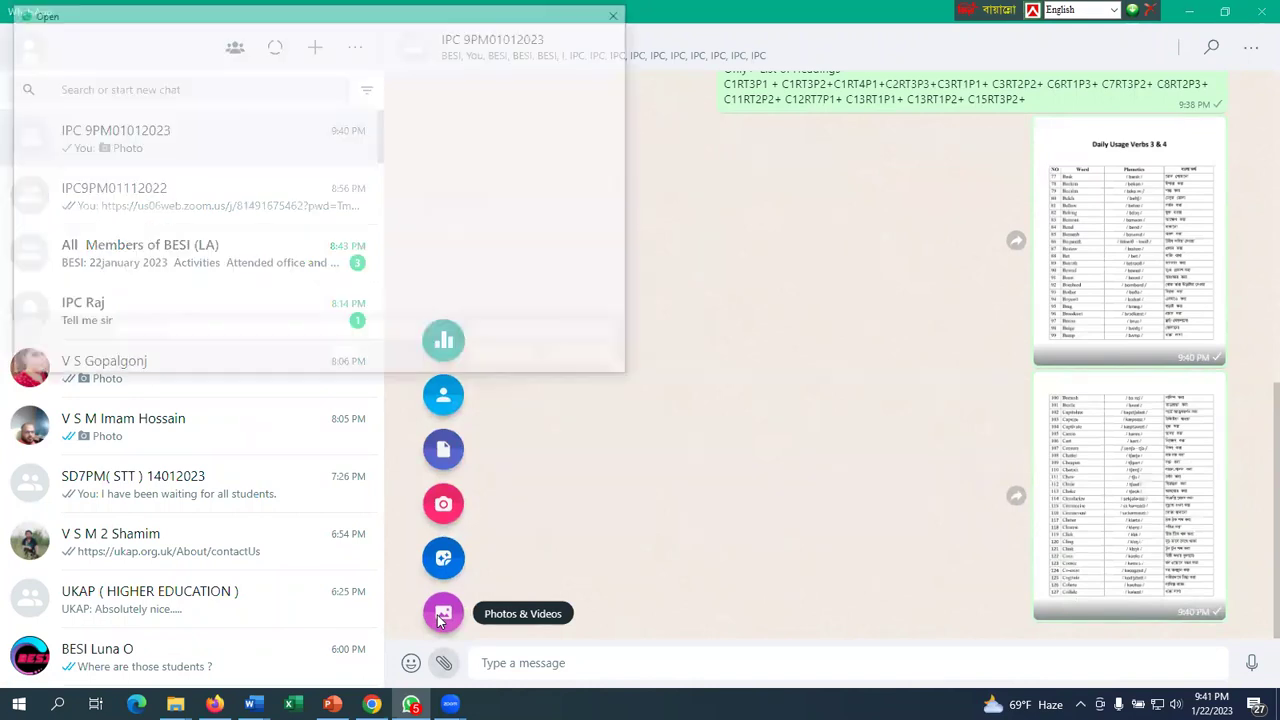
click(395, 146)
click(506, 357)
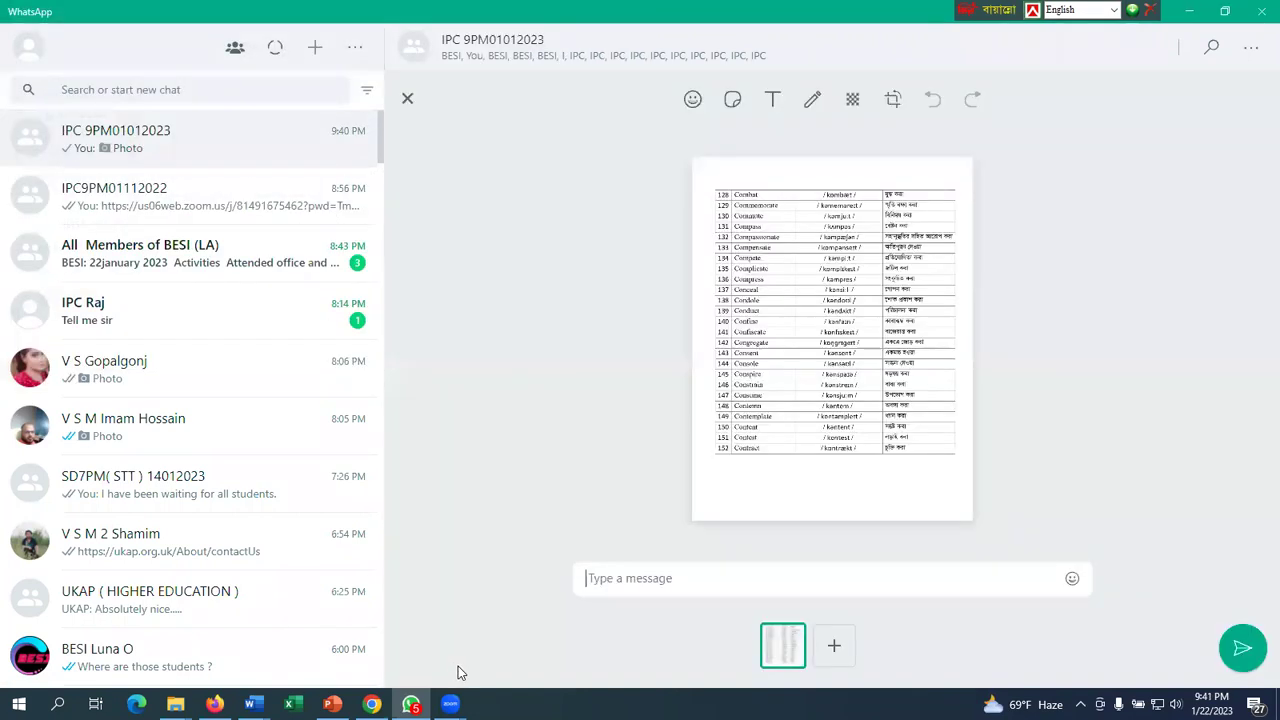
key(Return)
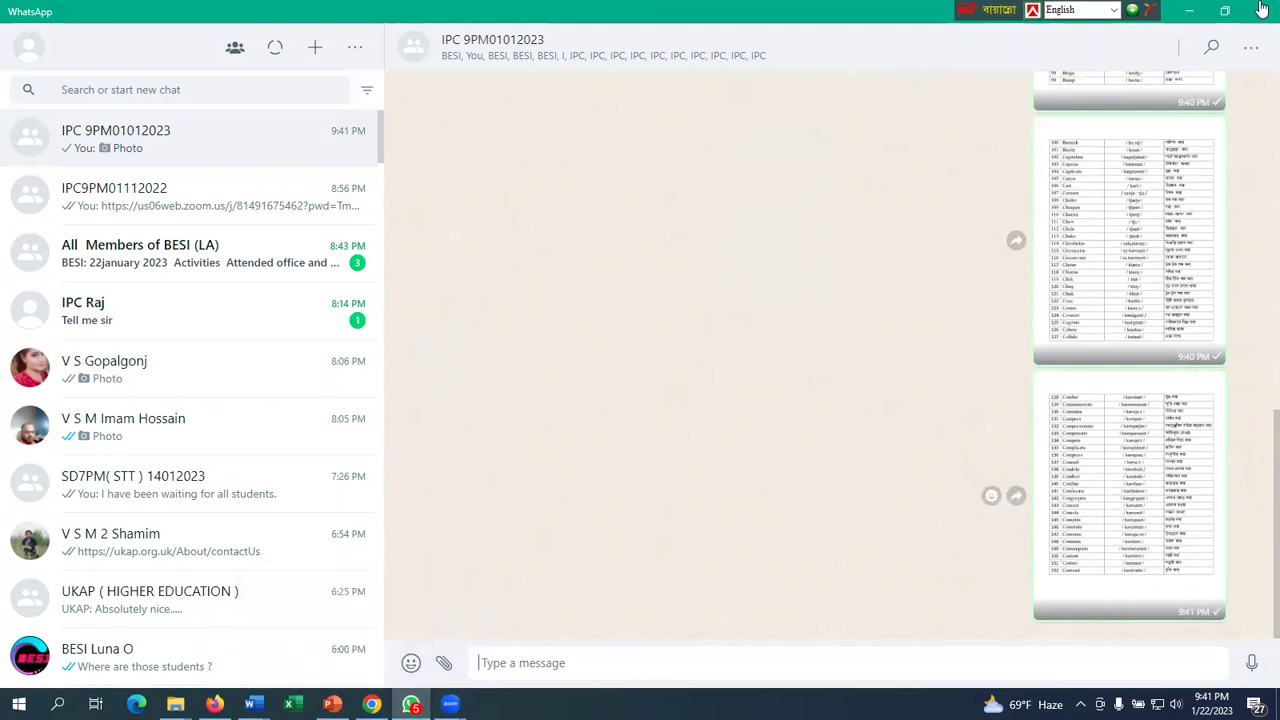
Minimize WhatsApp and the Word documents, and open the image Daily Usage Verbs 3 & 4.docx_page-0001 from Documents' DUV 3 & 4 folder
click(1190, 17)
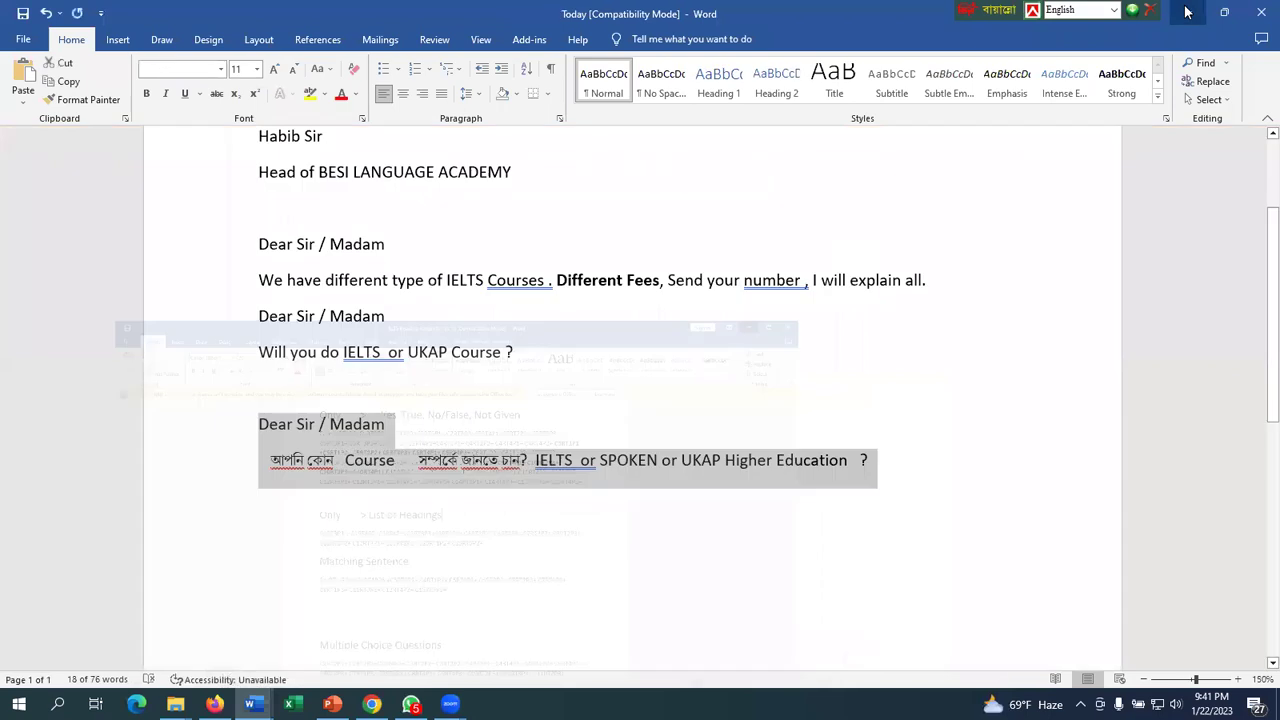
click(1187, 12)
click(786, 378)
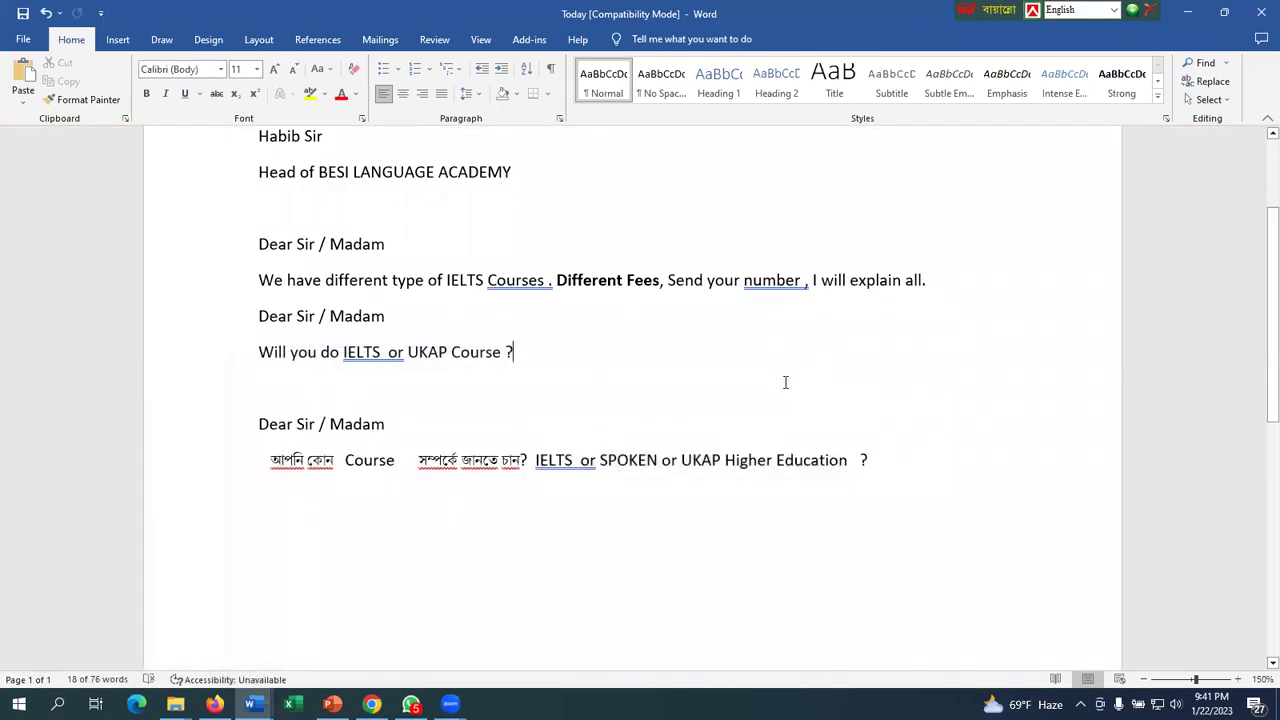
click(1188, 14)
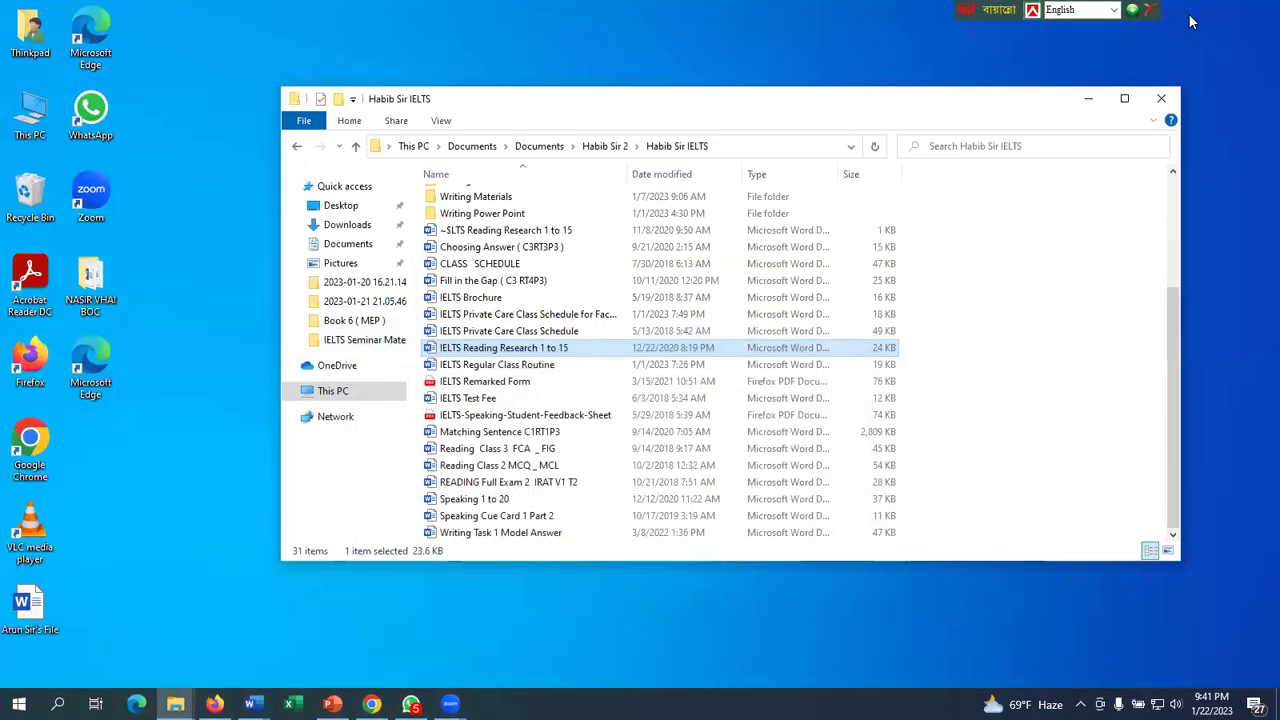
click(346, 248)
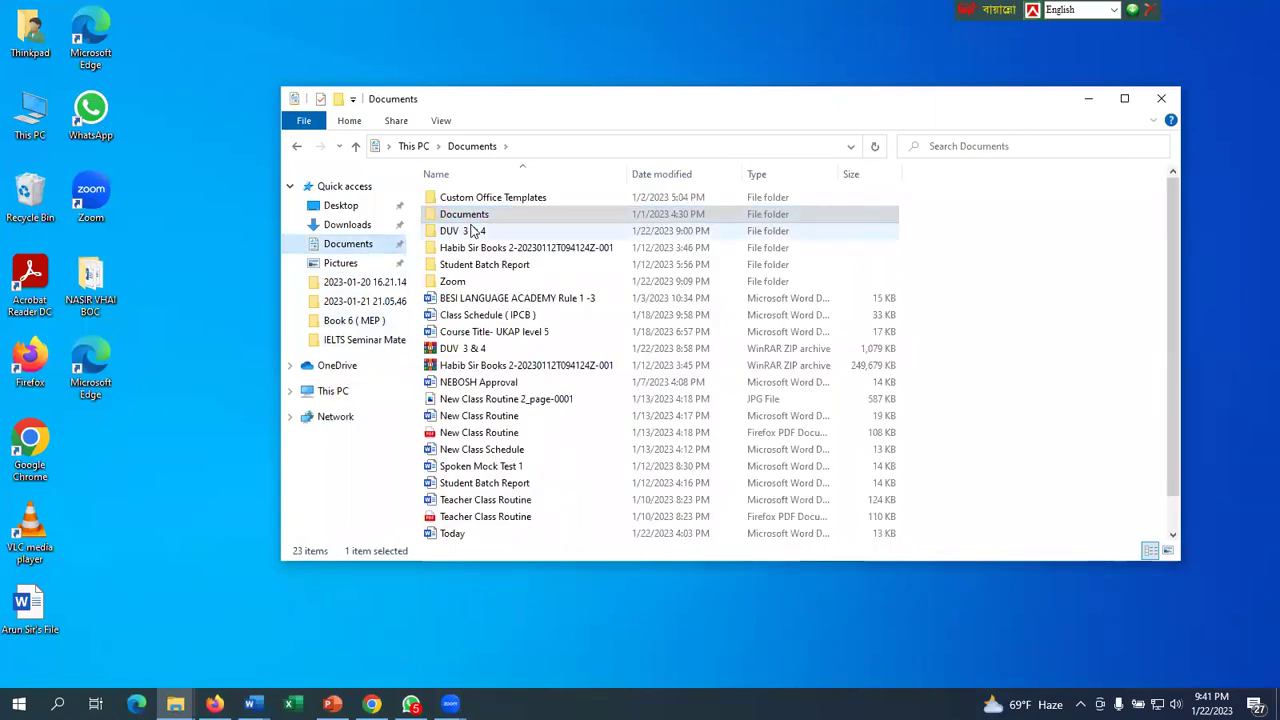
double_click(472, 230)
double_click(473, 229)
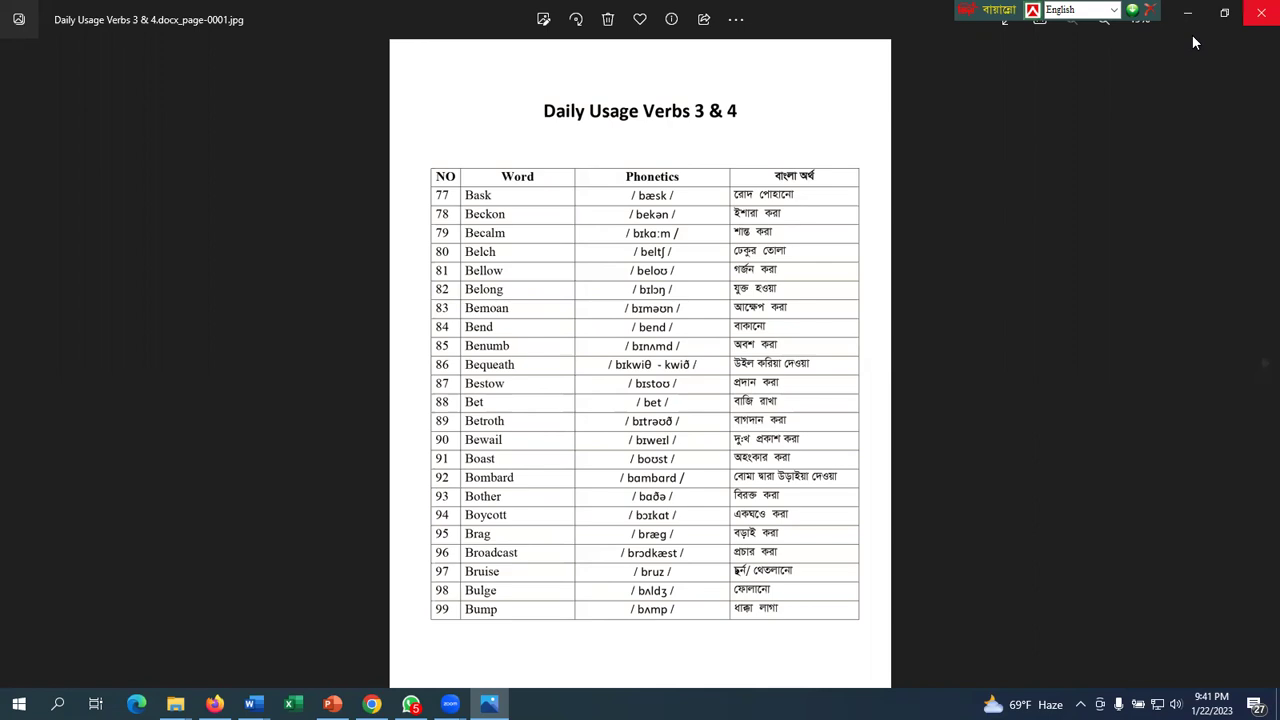
Move the floating language bar off the image viewer's zoom controls and enlarge the verb table for reading from entry 77, Bask
drag(1015, 8, 1052, 10)
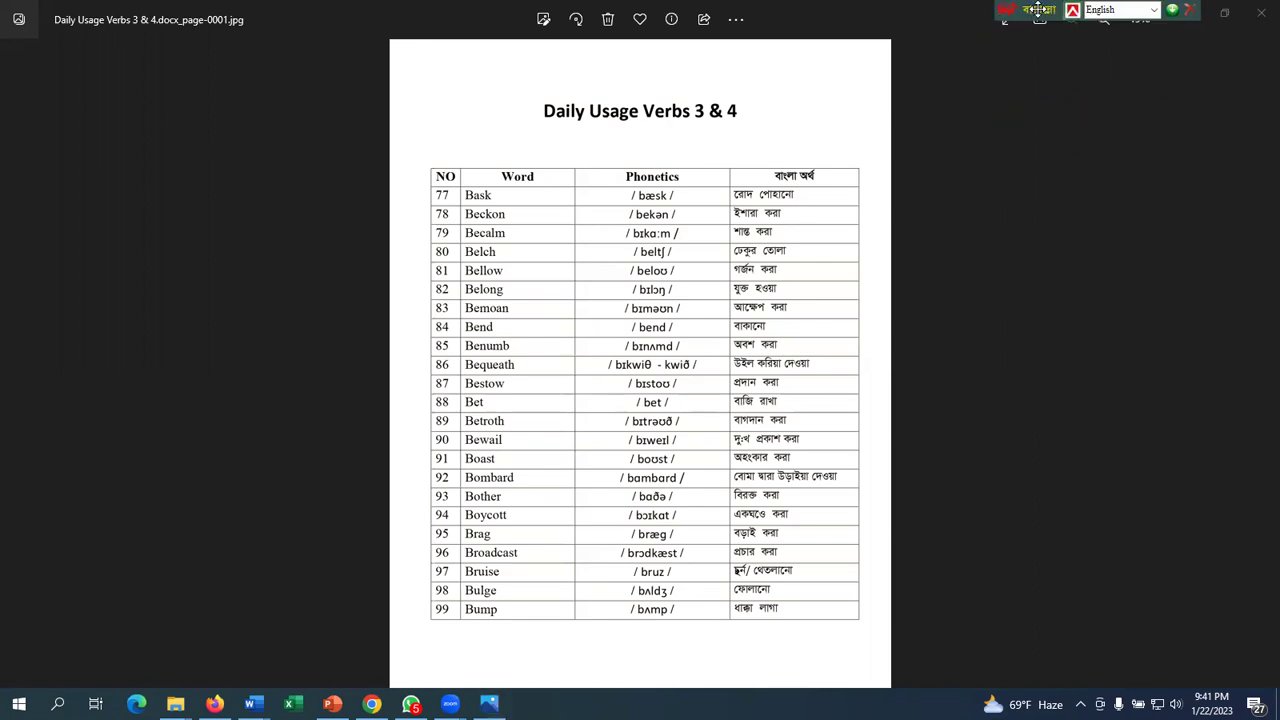
click(1103, 18)
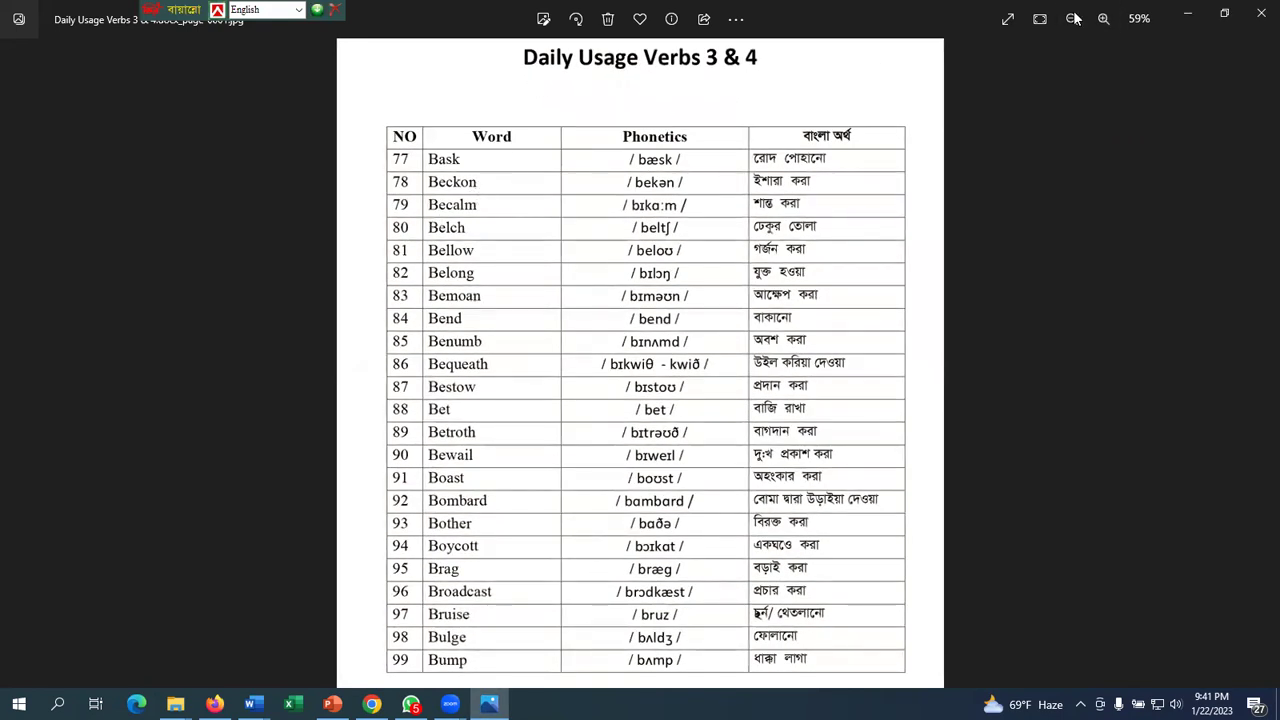
click(1104, 18)
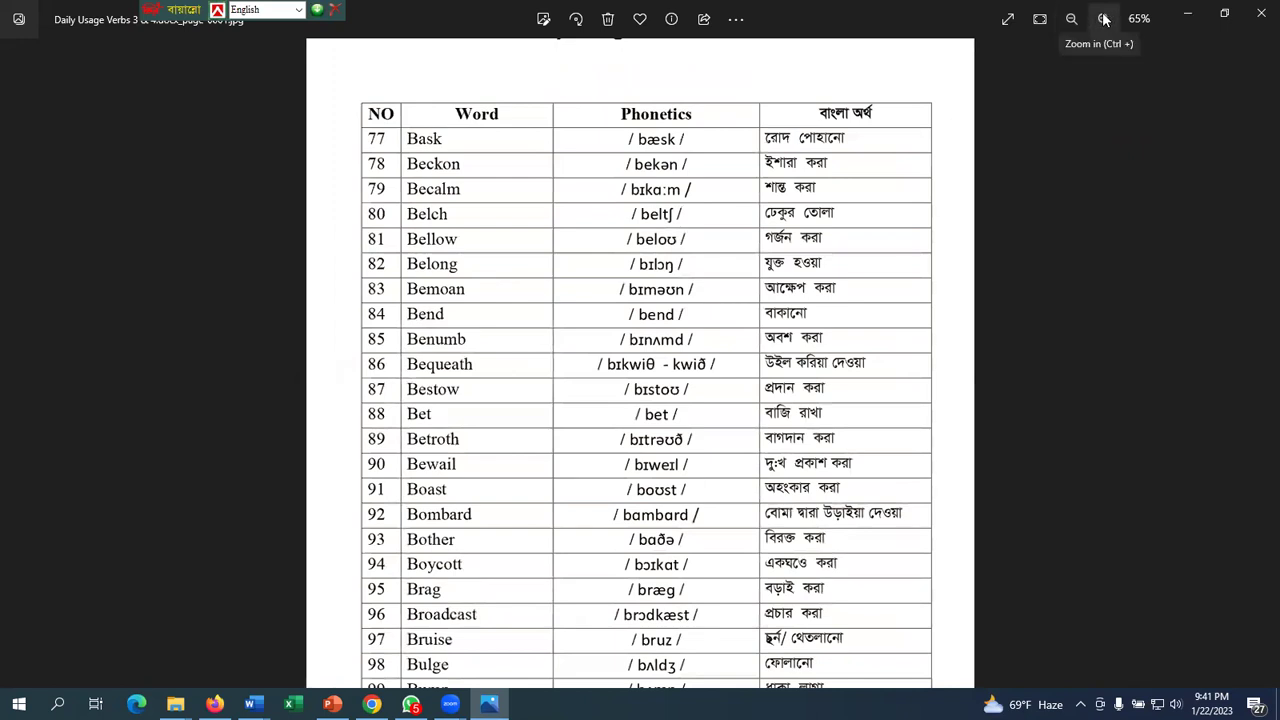
click(1103, 19)
drag(803, 108, 804, 176)
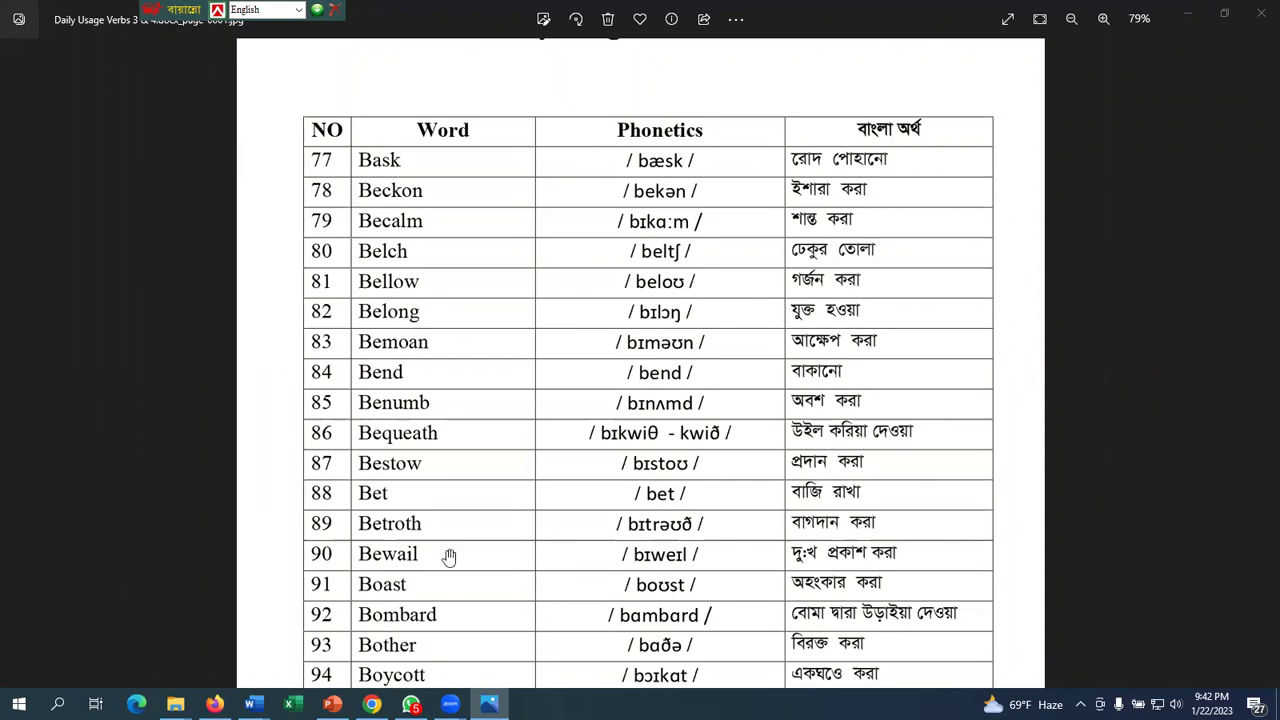
scroll(727, 523, up, 1)
scroll(727, 523, down, 1)
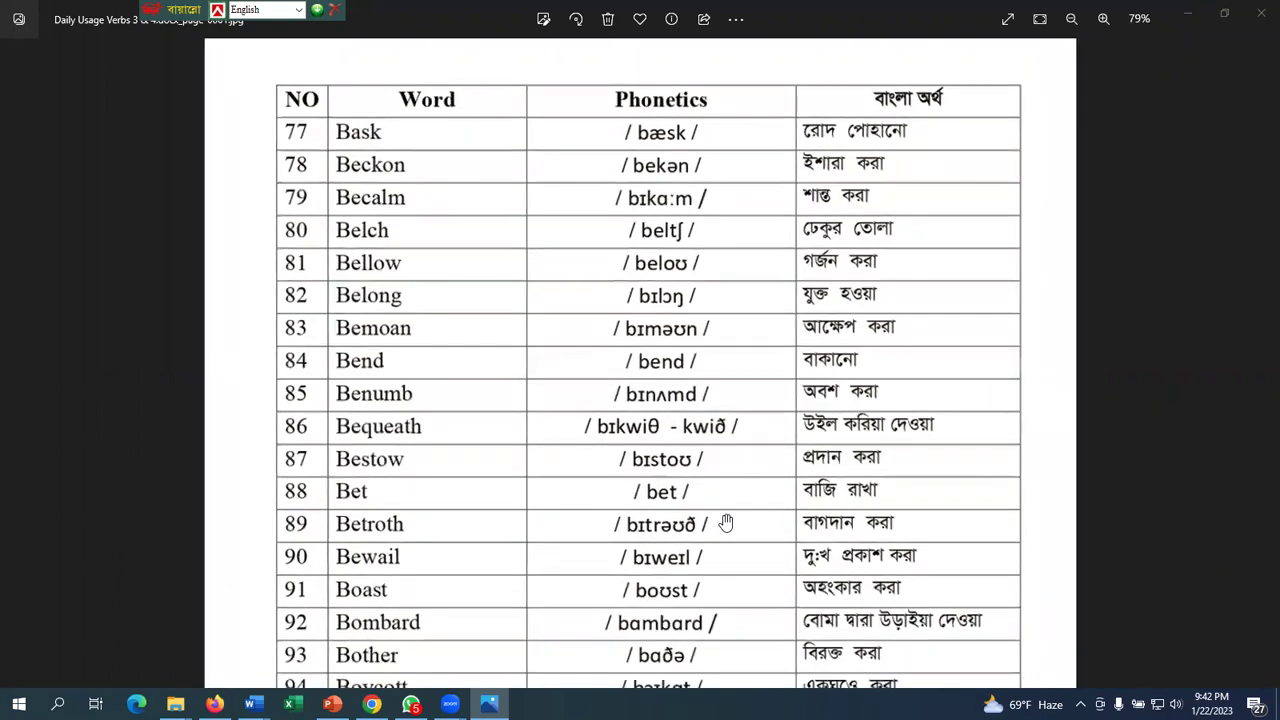